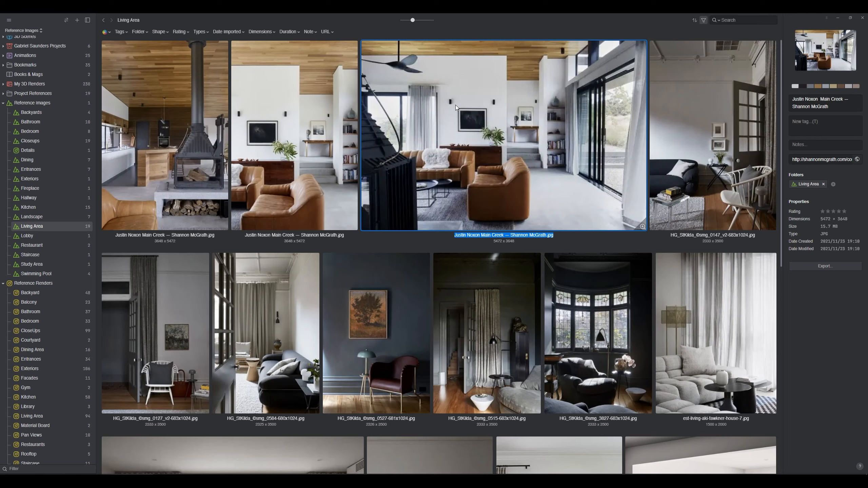
Step: Browse the Living Area reference photos for interior lighting ideas
click(696, 152)
scroll(592, 234, down, 5)
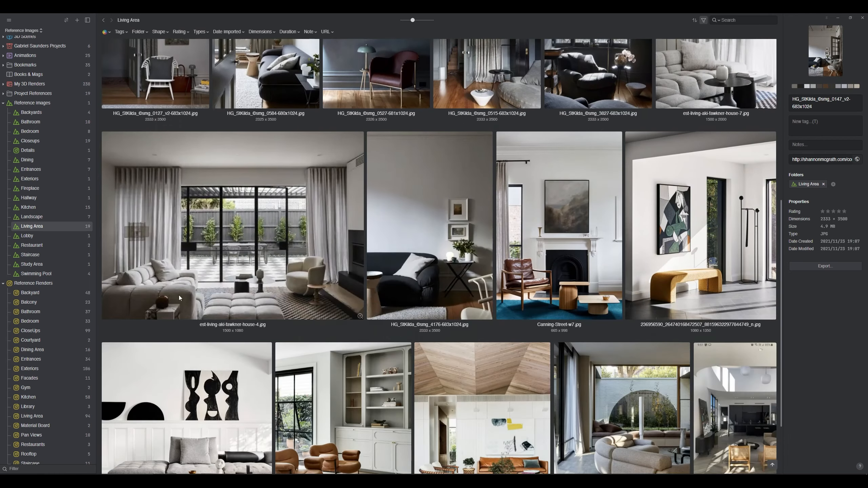
scroll(591, 236, down, 2)
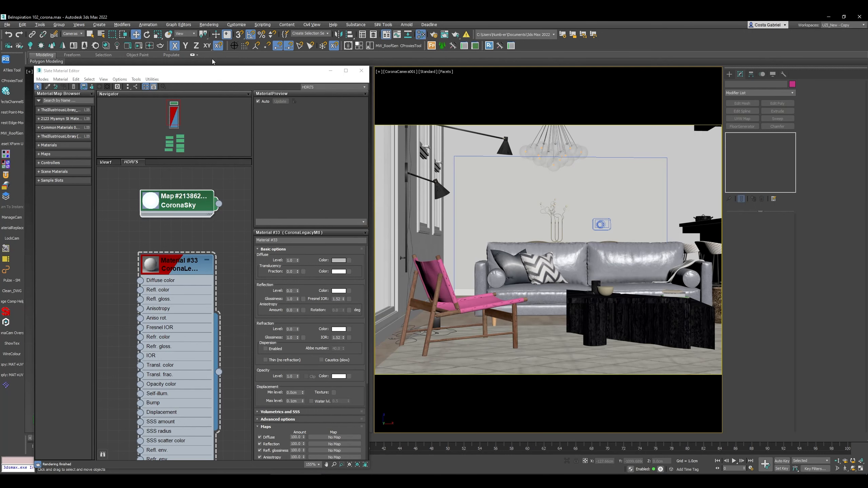
Step: Switch to 3ds Max and start interactive rendering of the camera view in the Corona VFB
right_click(499, 135)
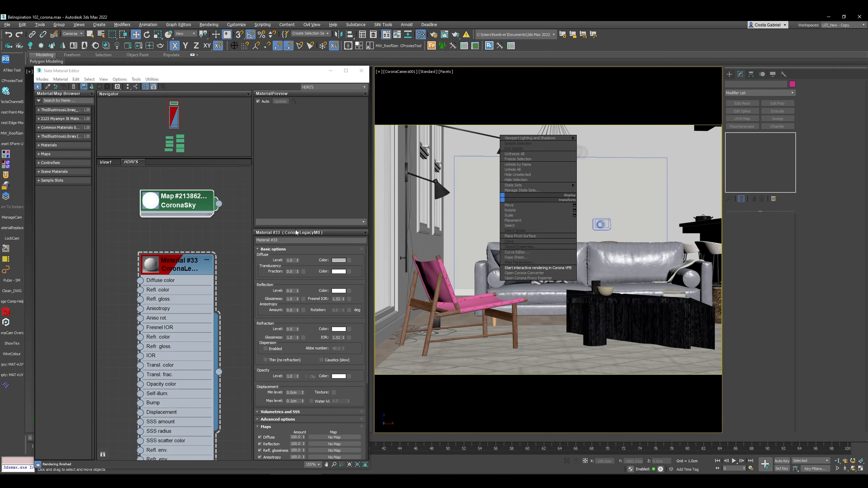
click(536, 269)
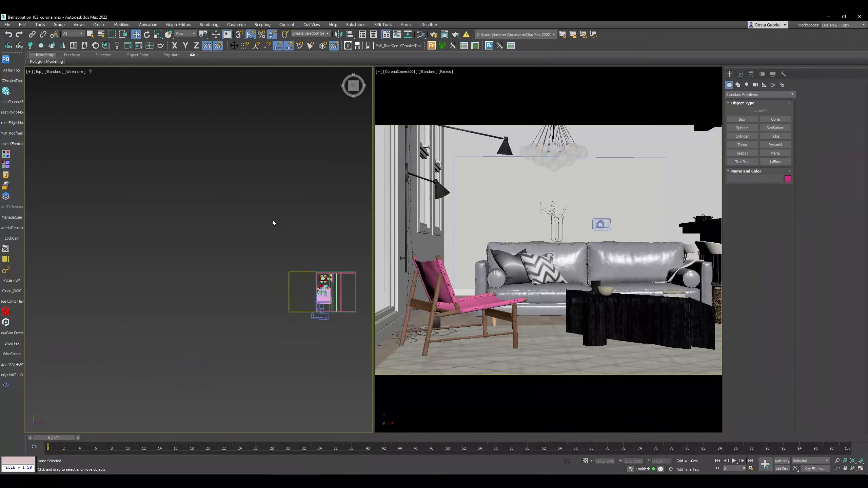
click(233, 297)
scroll(233, 297, down, 6)
drag(247, 298, 206, 310)
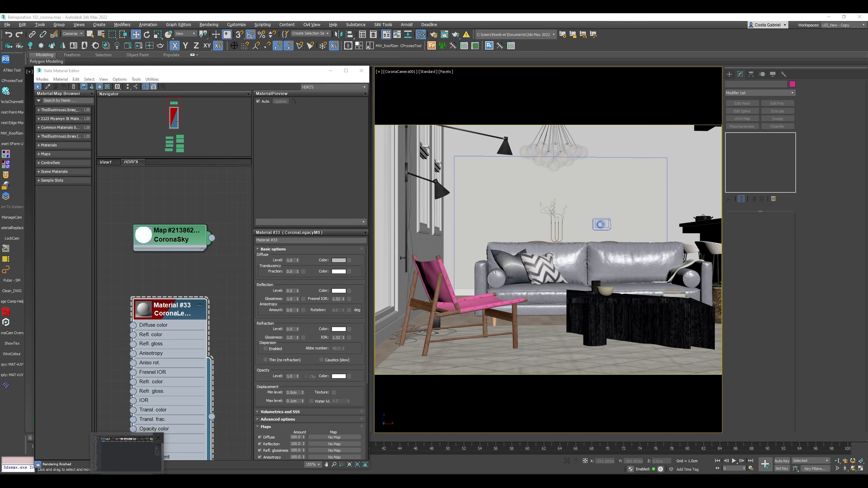
Step: Switch to the image reference library and open the Living Area folder under Reference images
key(alt+Tab)
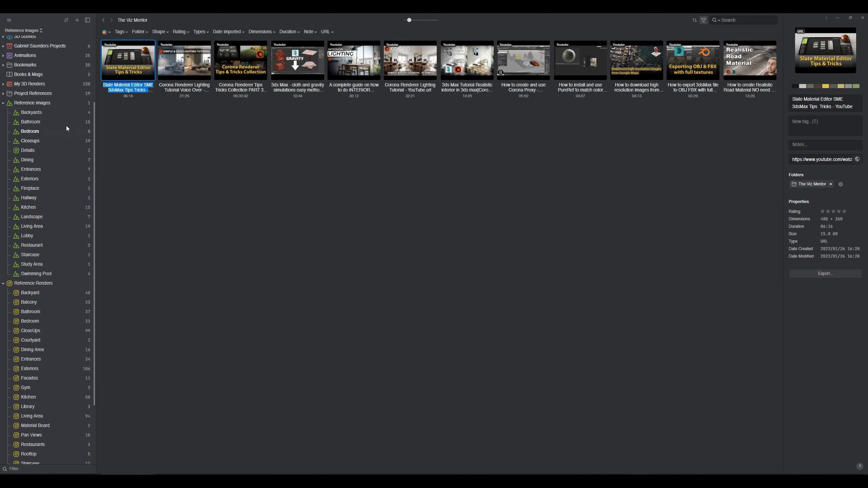
click(46, 103)
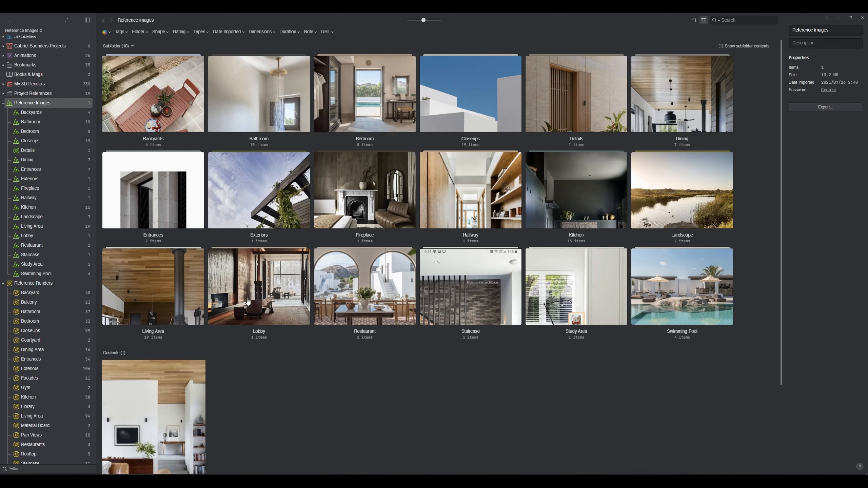
click(169, 289)
double_click(170, 289)
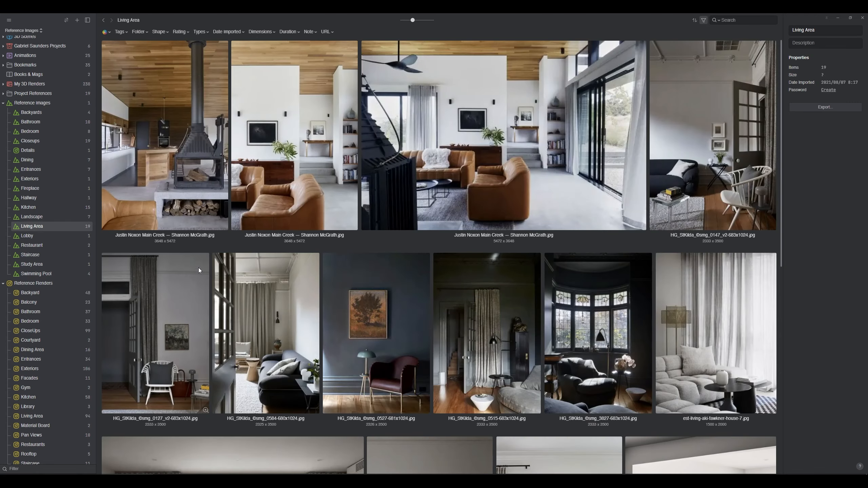
Step: View the fireplace and timber ceiling photo at large size, and return to the Living Area overview
click(199, 202)
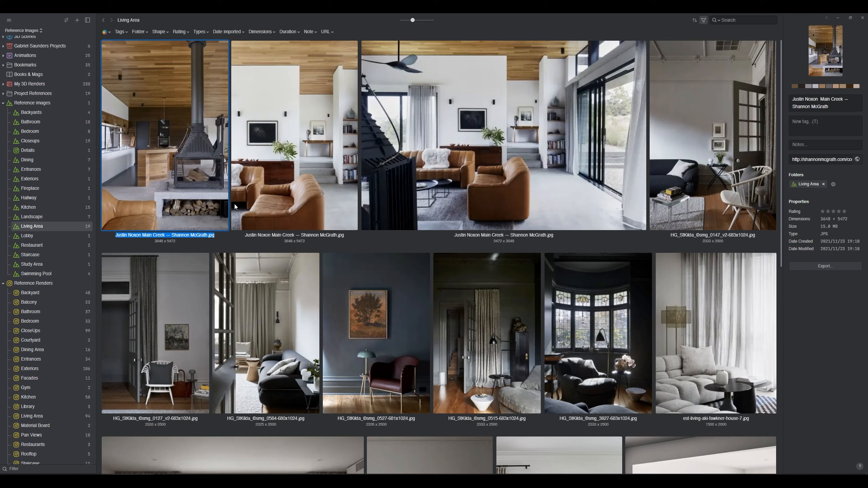
double_click(213, 172)
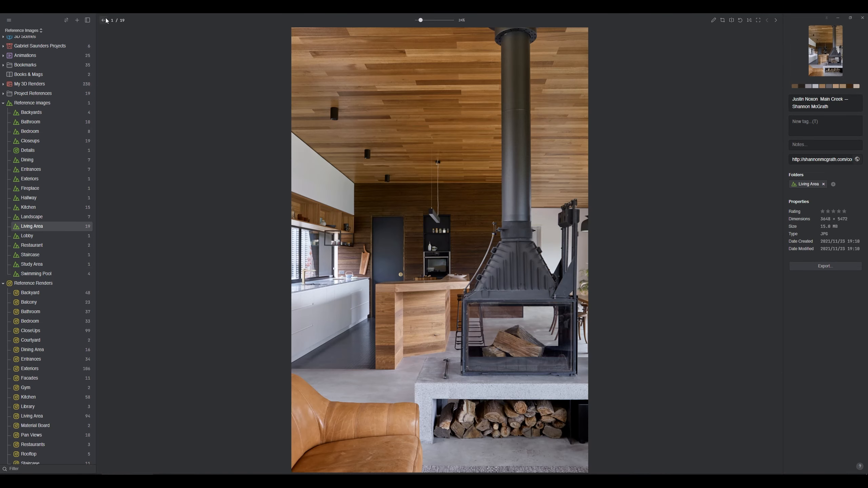
key(Escape)
Step: Examine the other Living Area photos, comparing the daylight in the bright and dark interiors
click(288, 215)
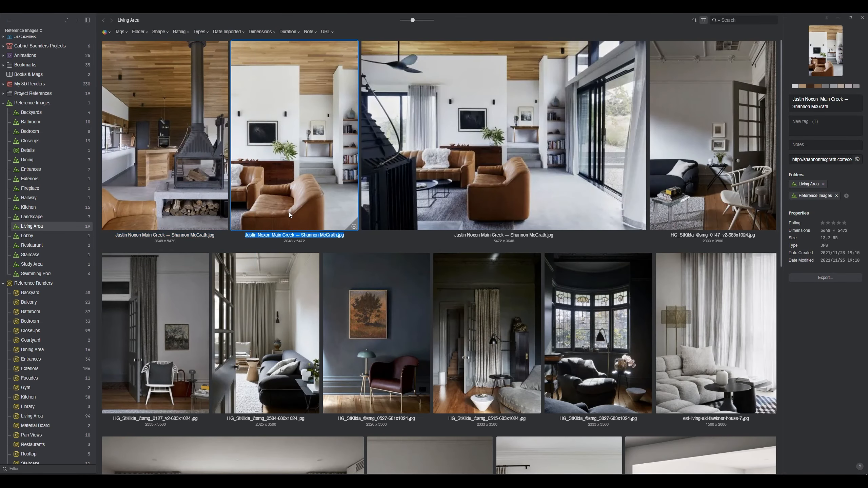
click(383, 148)
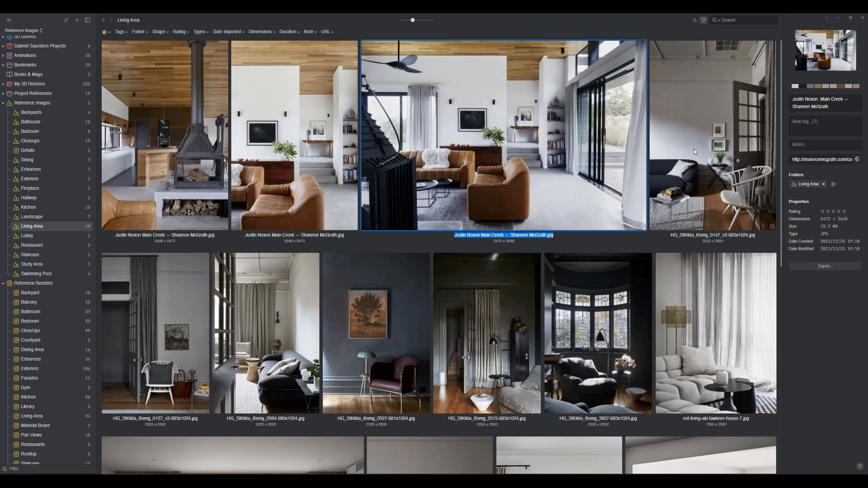
click(696, 193)
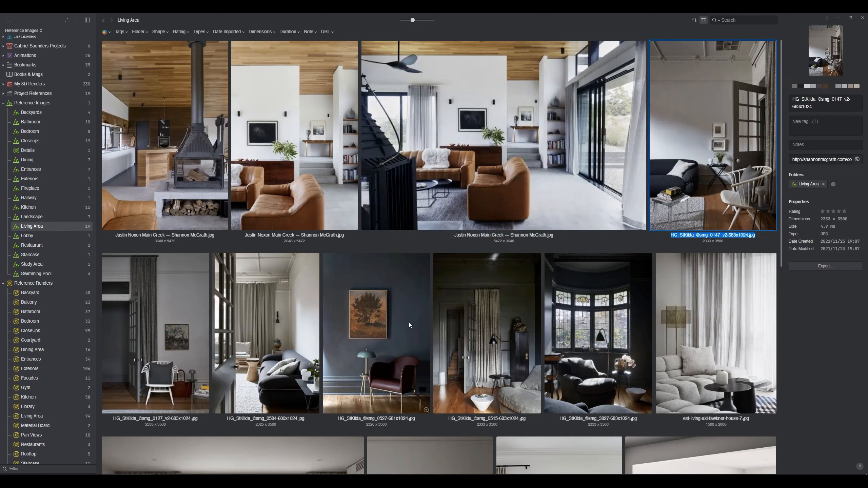
scroll(369, 276, down, 1)
scroll(344, 335, down, 5)
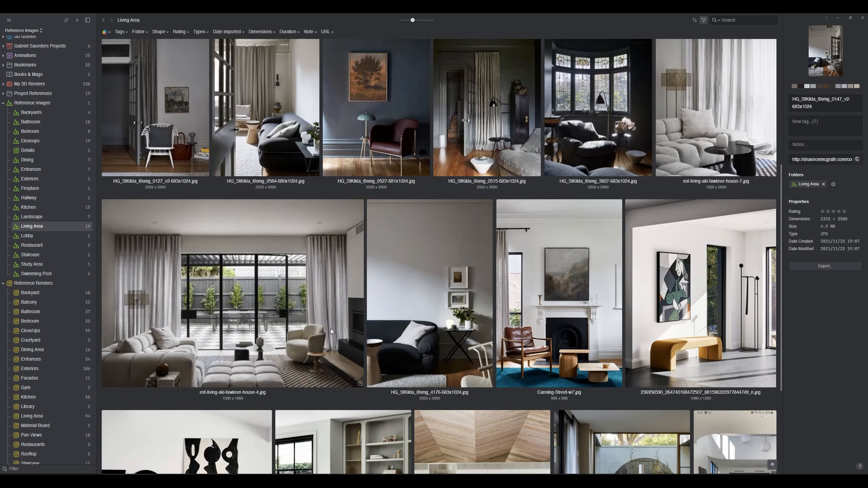
scroll(344, 325, down, 2)
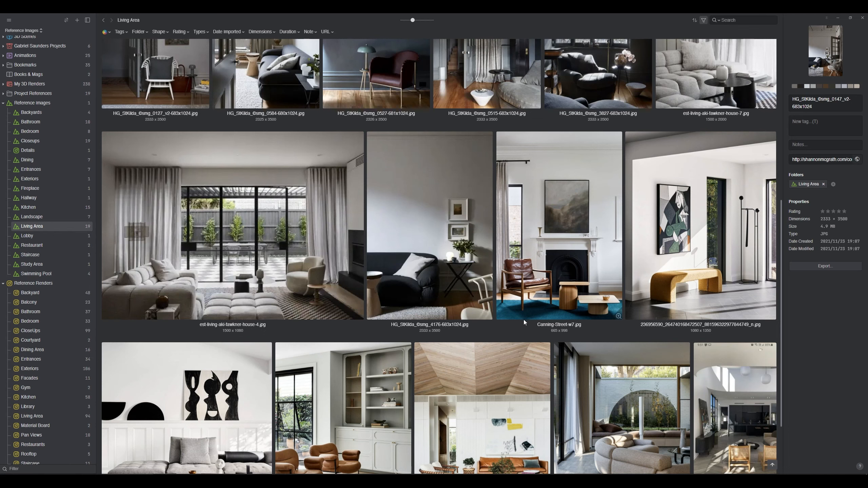
scroll(480, 327, down, 2)
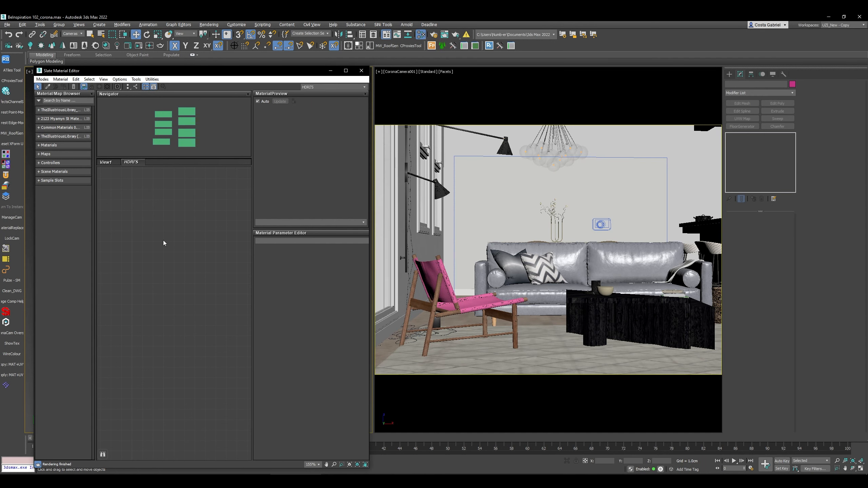
Step: Add a CoronaSky map to the HDRI'S view of the 3ds Max Slate Material Editor
right_click(163, 242)
mouse_move(253, 282)
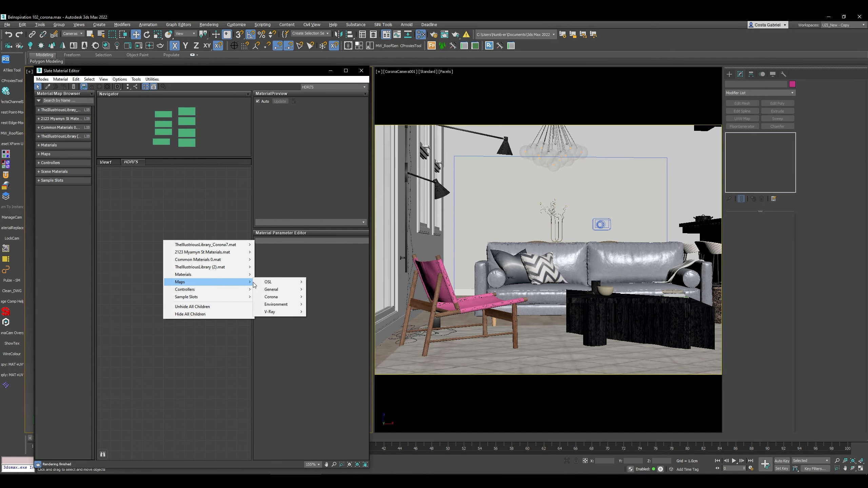
mouse_move(282, 299)
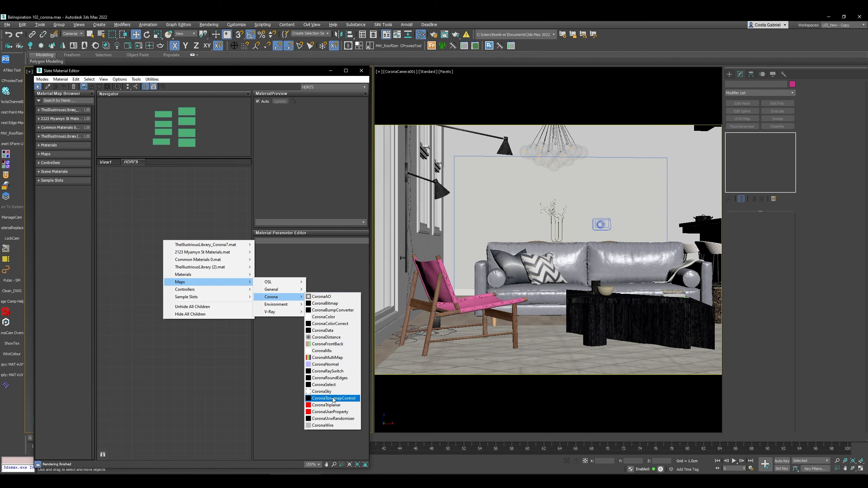
click(323, 392)
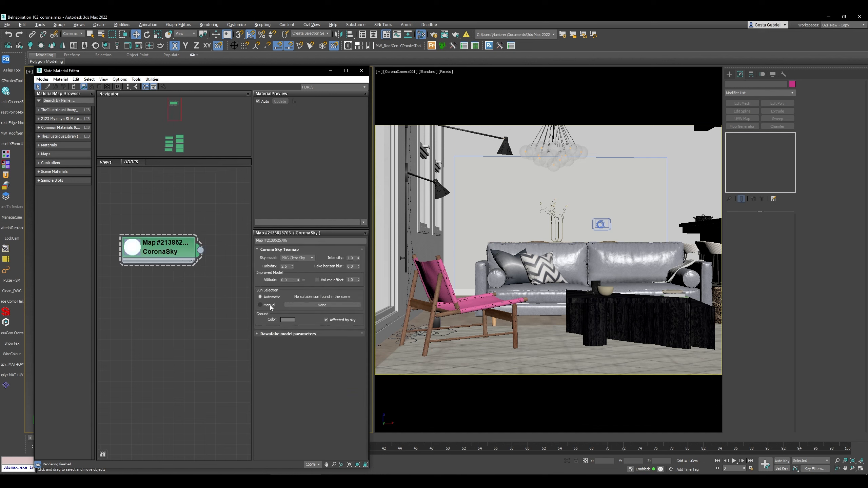
Step: Assign the CoronaSky map as the scene's environment map
key(8)
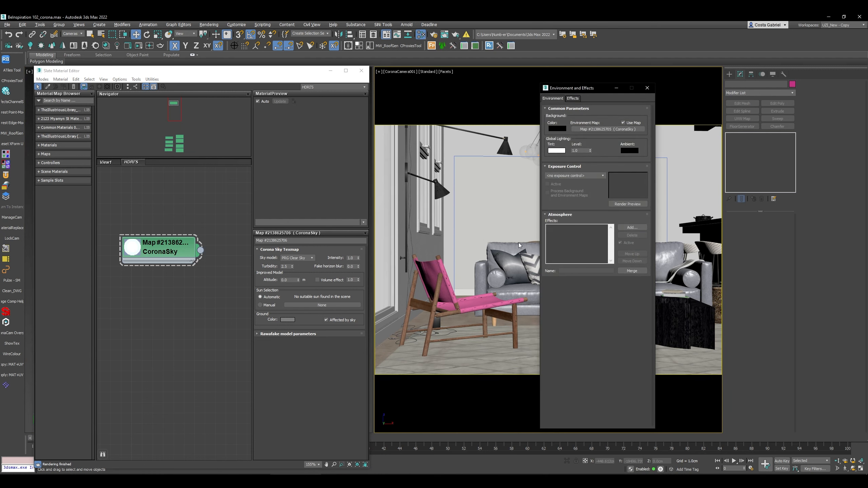
drag(201, 250, 610, 129)
click(582, 279)
click(647, 88)
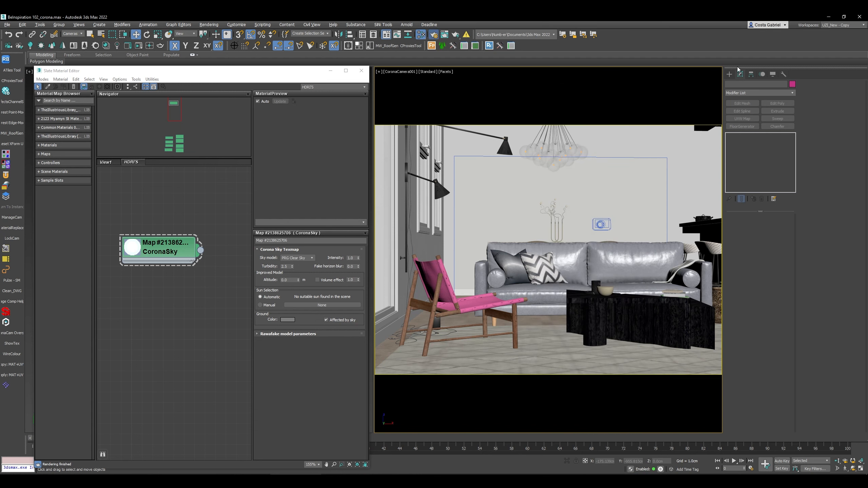
Step: Enable the material override in the Corona scene render settings
key(F10)
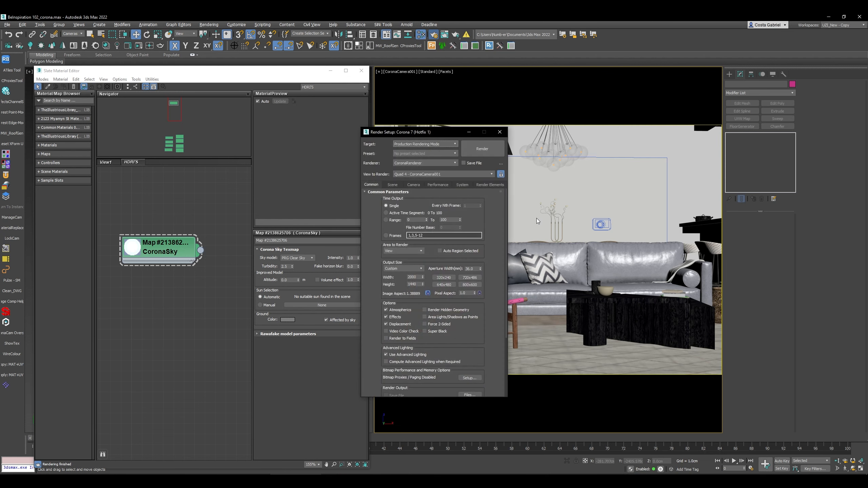
click(393, 185)
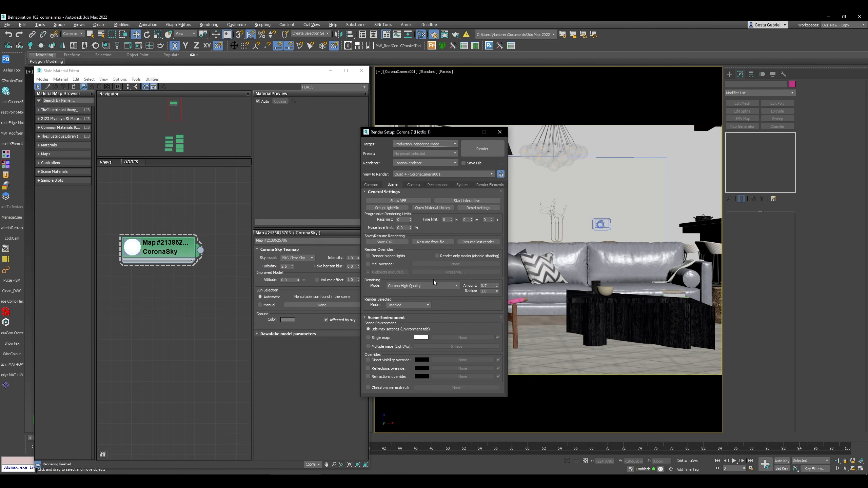
click(368, 264)
Step: Create a CoronaLegacyMtl material below the CoronaSky node in the Slate Material Editor
middle_drag(146, 331, 151, 306)
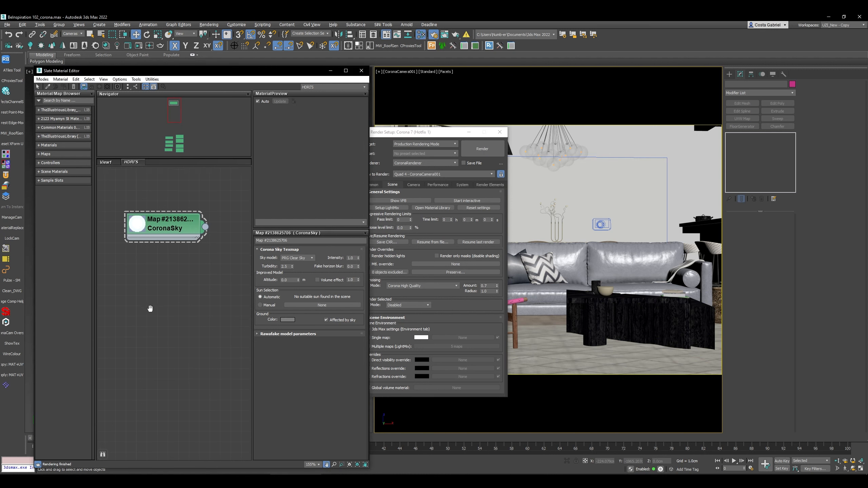
right_click(155, 286)
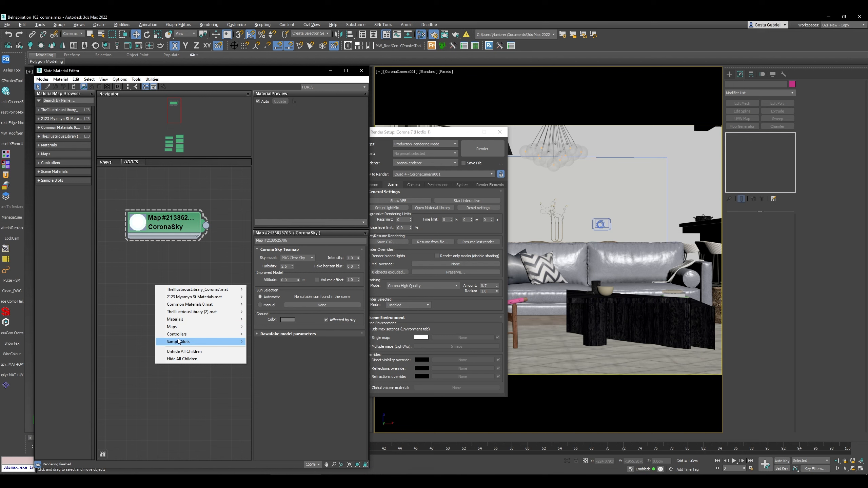
mouse_move(190, 327)
mouse_move(278, 344)
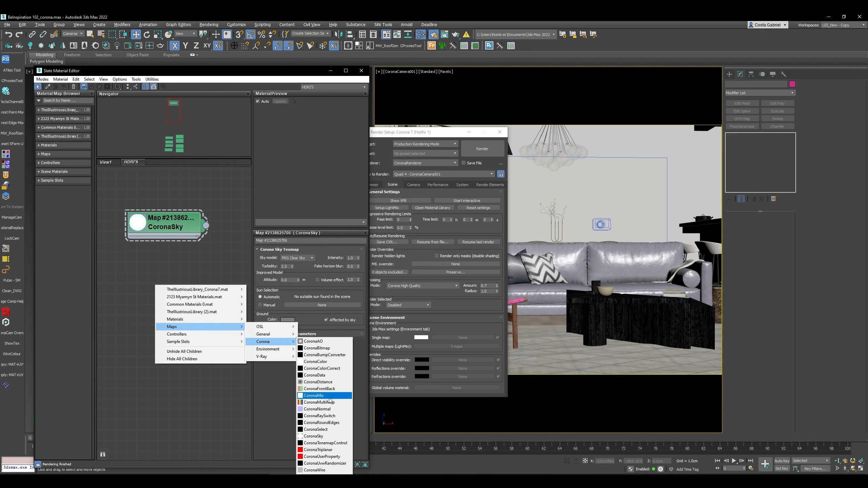
mouse_move(218, 325)
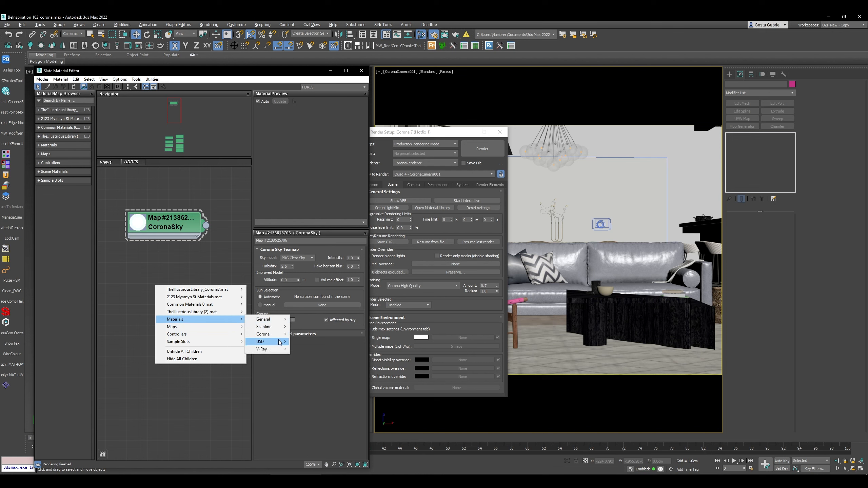
click(311, 354)
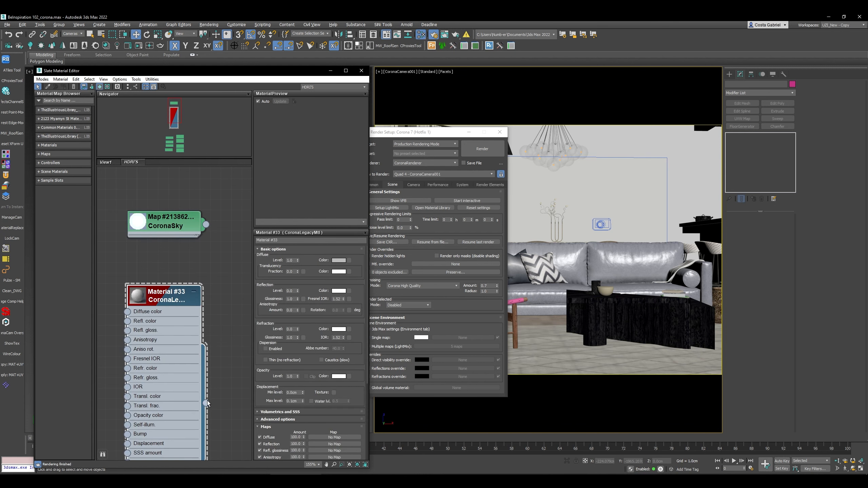
Step: Assign the new CoronaLegacyMtl to the render material override as an instance
drag(206, 404, 456, 264)
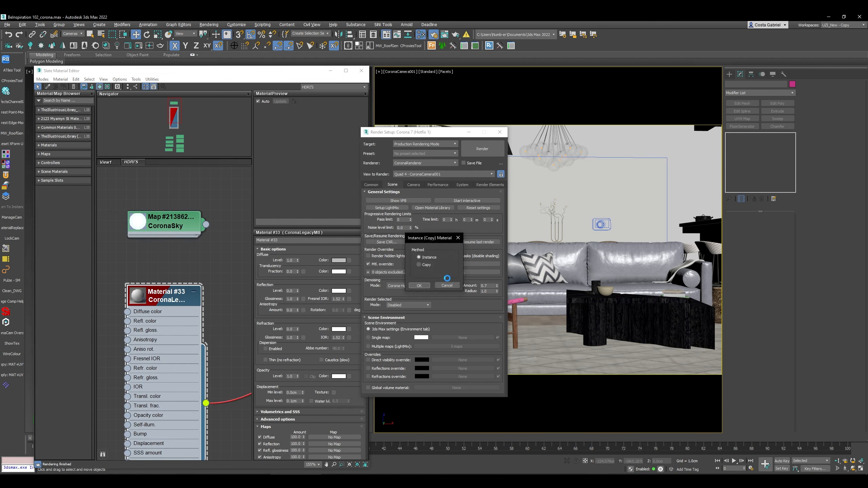
click(419, 286)
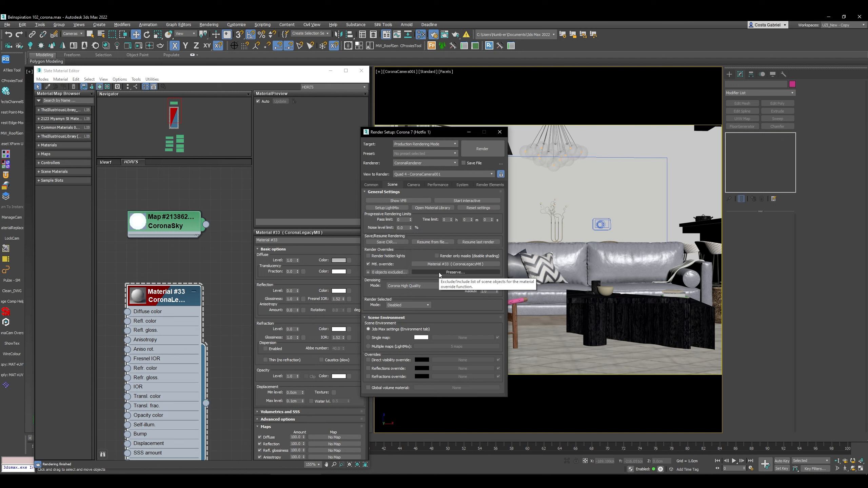
drag(420, 132, 527, 128)
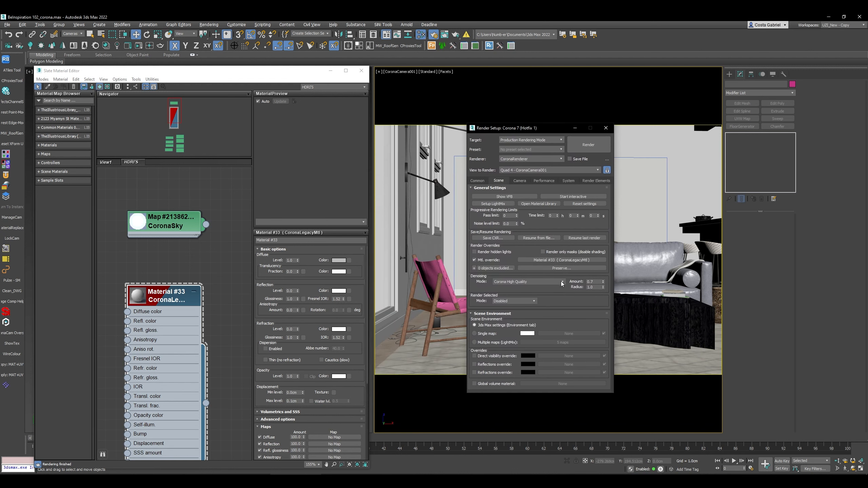
Step: Set the material override to preserve glass materials
click(547, 268)
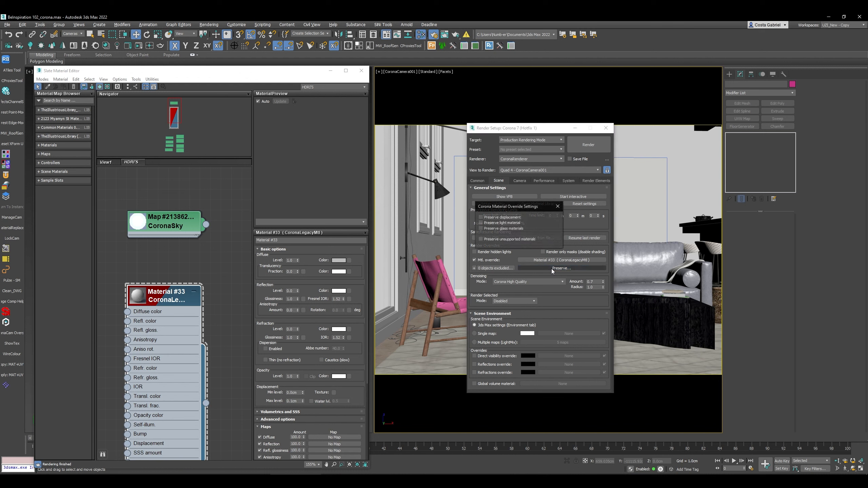
click(485, 229)
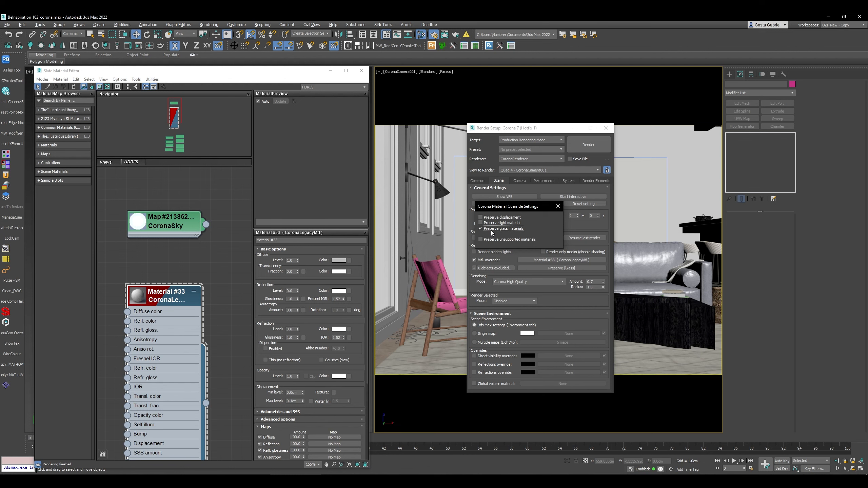
click(558, 206)
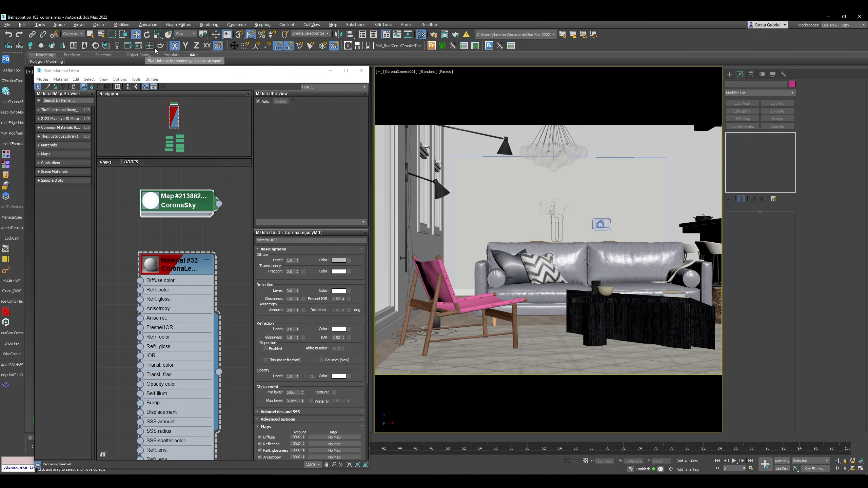
Step: Generate a Corona Interactive LightMix separated by instanced lights and start interactive rendering in the Corona VFB
click(117, 47)
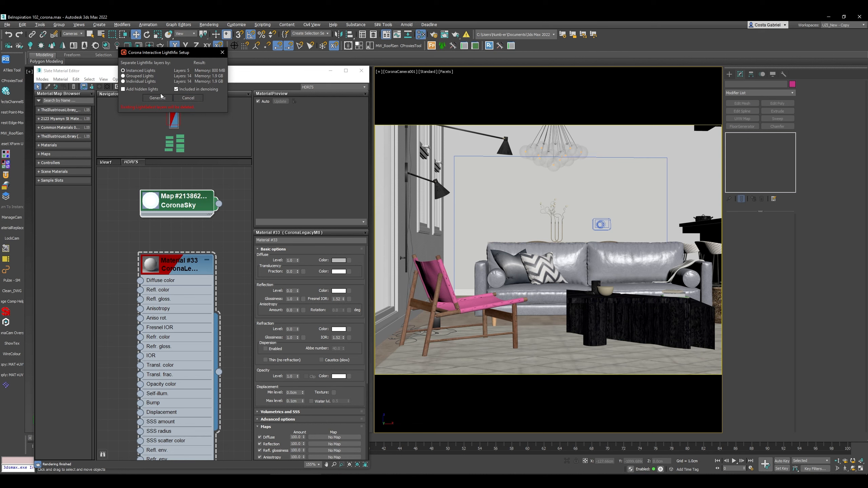
click(161, 97)
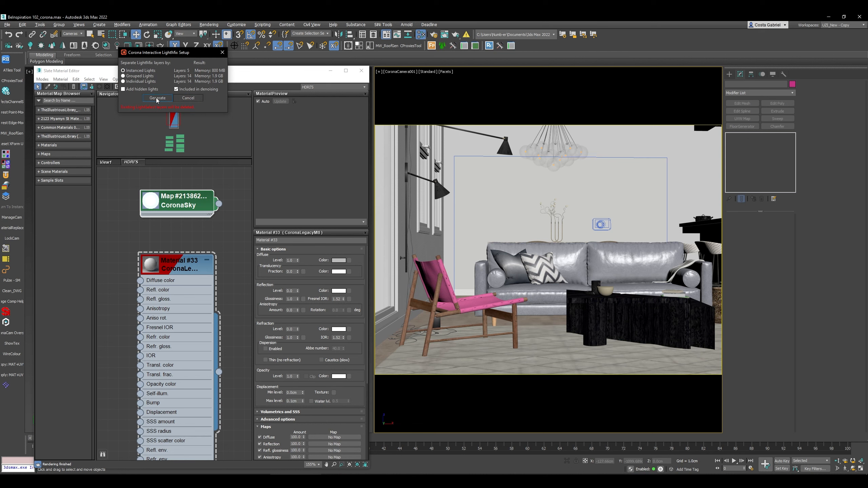
right_click(502, 201)
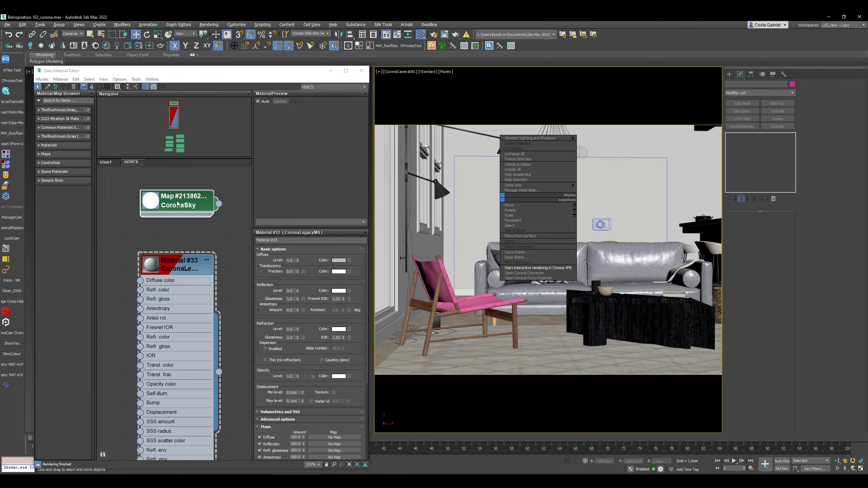
click(525, 268)
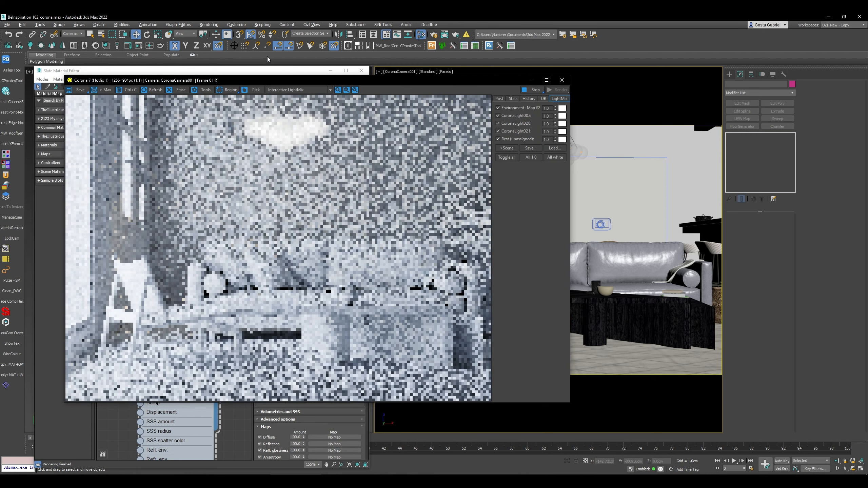
Step: Shrink the Corona frame buffer window and place it over the camera viewport, clear of the material editor
drag(288, 80, 497, 82)
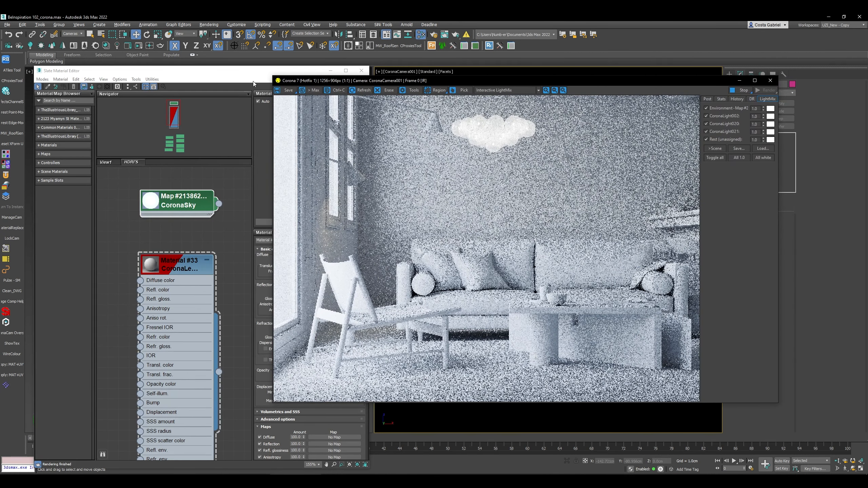
drag(273, 78, 328, 115)
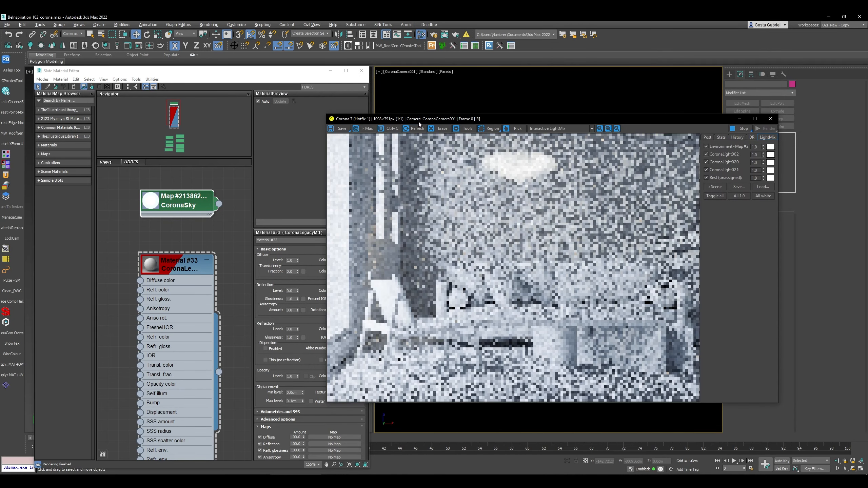
drag(418, 122, 464, 74)
Step: Disable every LightMix layer except the Environment layer, including the three CoronaLight layers and the unassigned rest
click(750, 131)
click(750, 123)
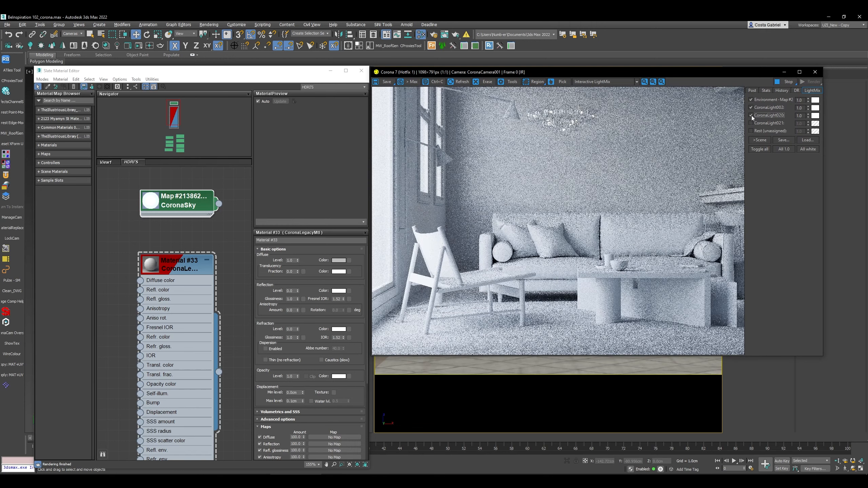
click(751, 115)
click(750, 108)
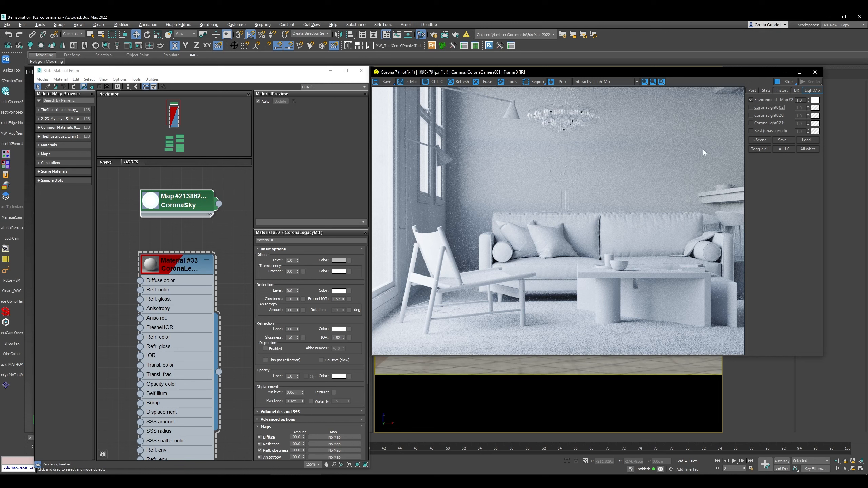
Step: Tint the Environment LightMix layer with a warm colour temperature of about 4660 K
click(815, 100)
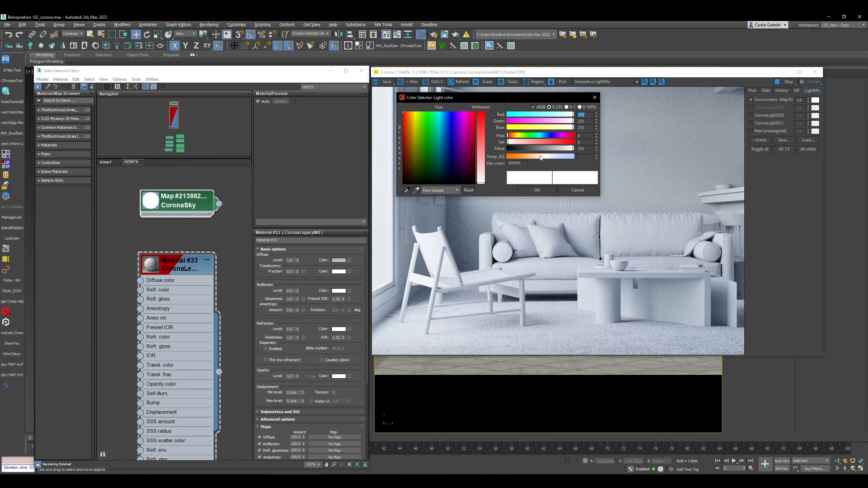
click(541, 157)
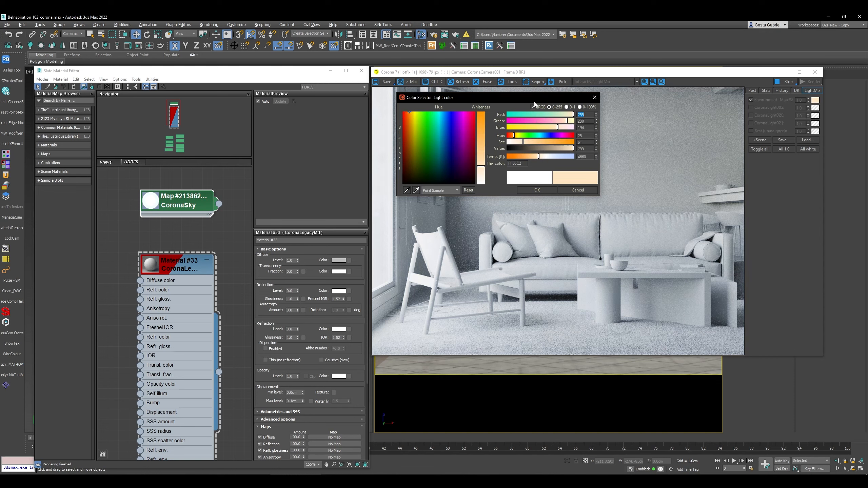
drag(524, 97, 574, 358)
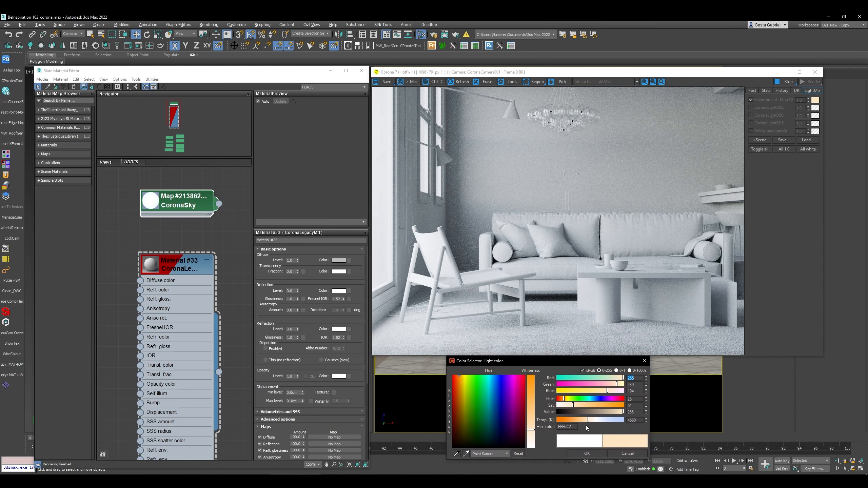
mouse_move(587, 419)
mouse_down()
mouse_move(619, 420)
mouse_move(589, 422)
mouse_up()
click(587, 453)
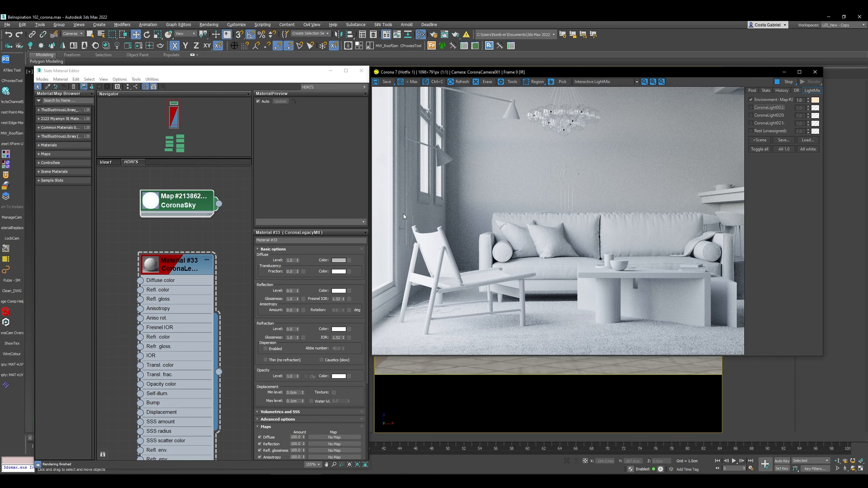
Step: Minimize the material editor and draw a long thin box about 1942 by 21 cm outside the window wall in the Top view
click(331, 71)
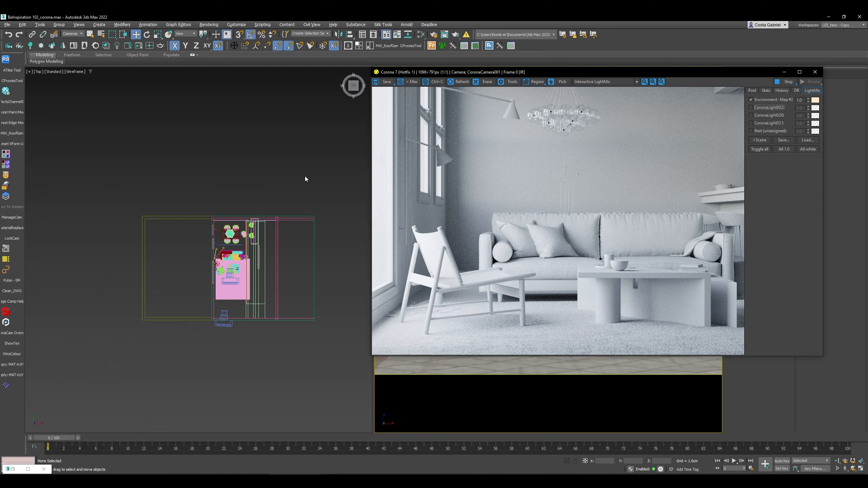
click(261, 270)
scroll(229, 278, up, 2)
middle_drag(169, 276, 268, 280)
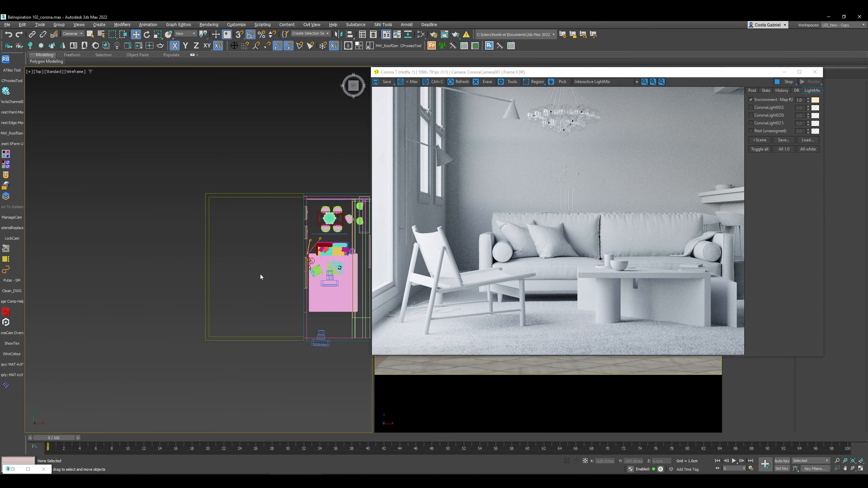
right_click(261, 277)
click(267, 260)
middle_drag(271, 274, 301, 288)
scroll(248, 282, down, 2)
drag(120, 261, 320, 264)
key(w)
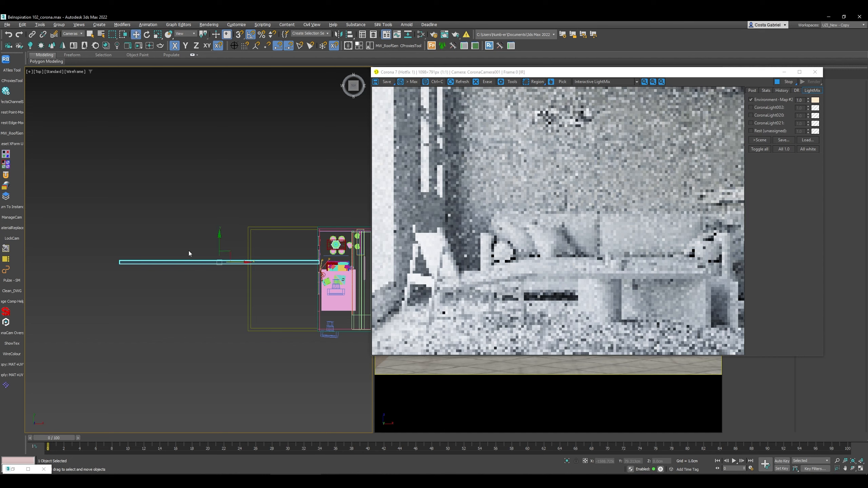
Step: Clone the box along the Y axis as one instance, forming a parallel wall on the window's other side
middle_drag(244, 297, 248, 262)
shift+drag(225, 211, 223, 243)
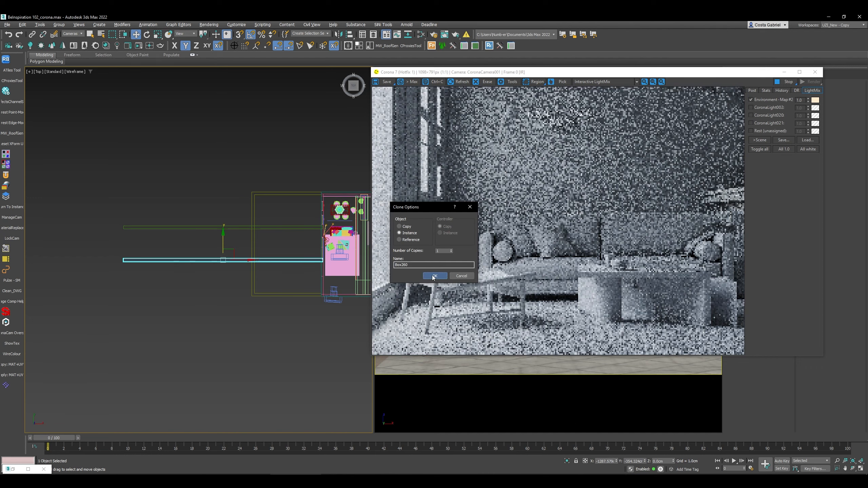
click(434, 276)
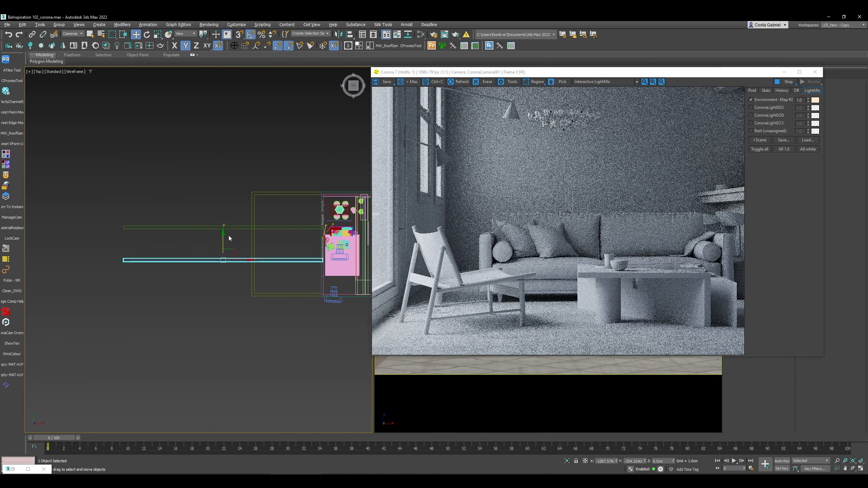
Step: Increase the height of the instanced boxes so they rise well above the room
mouse_move(274, 257)
middle_down()
mouse_move(274, 267)
mouse_move(280, 262)
middle_up()
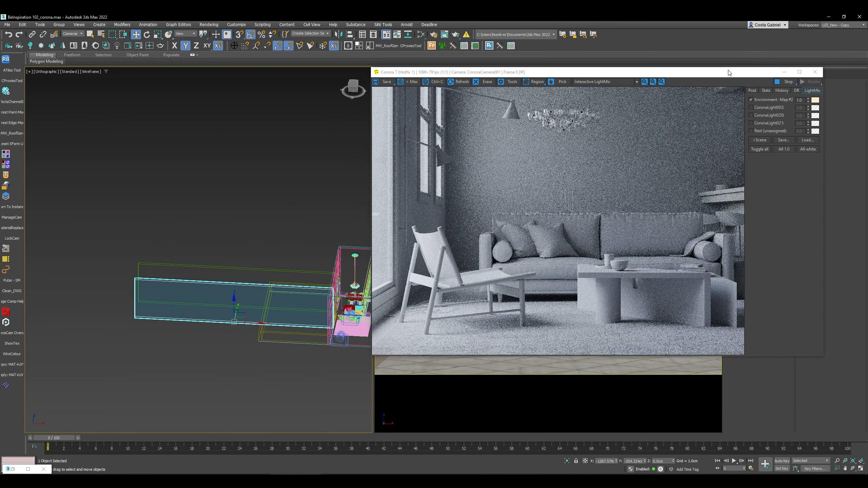
drag(728, 72, 614, 80)
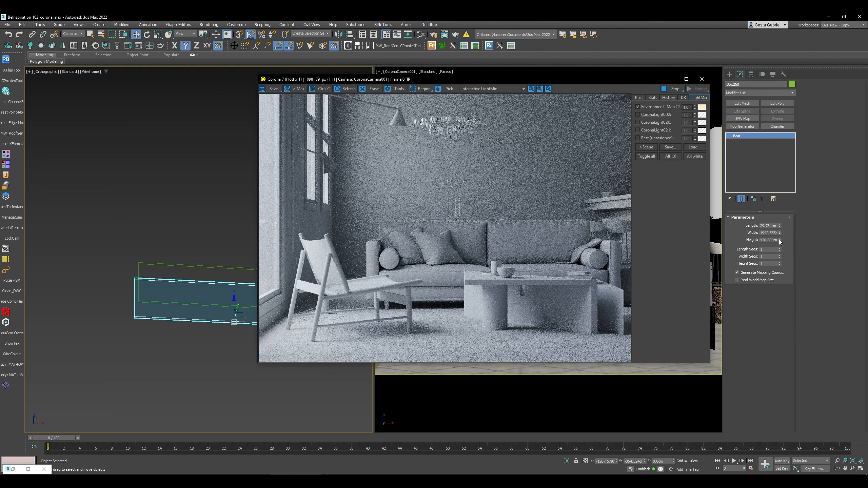
drag(780, 241, 781, 73)
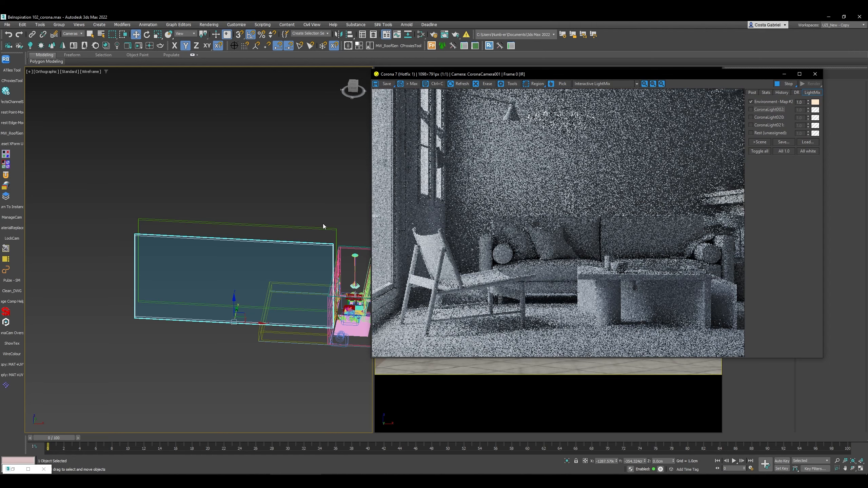
click(258, 251)
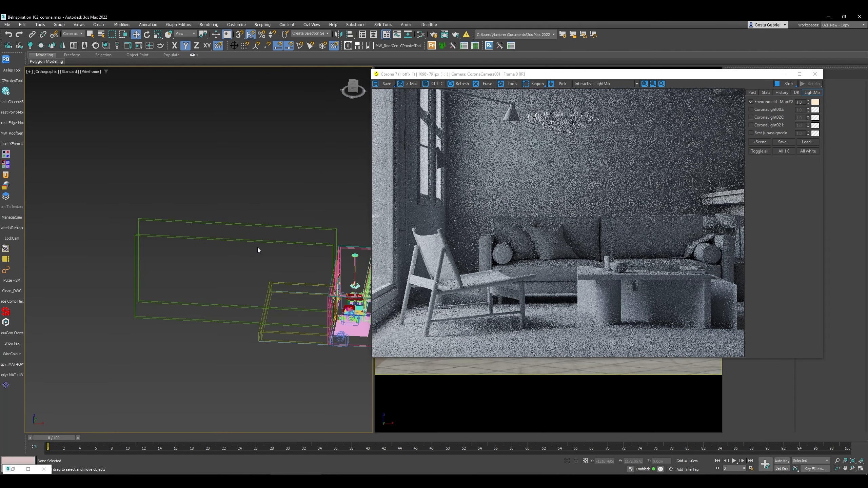
Step: Set the selection filter to All, select both boxes and rotate them counterclockwise about Z in the Top view to run diagonally
click(73, 33)
click(72, 40)
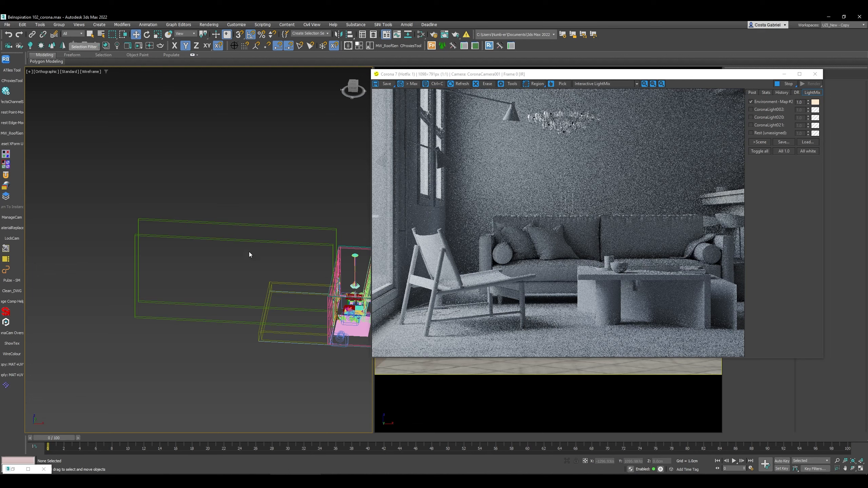
drag(256, 263, 202, 194)
middle_drag(287, 213, 257, 239)
key(t)
scroll(297, 233, down, 2)
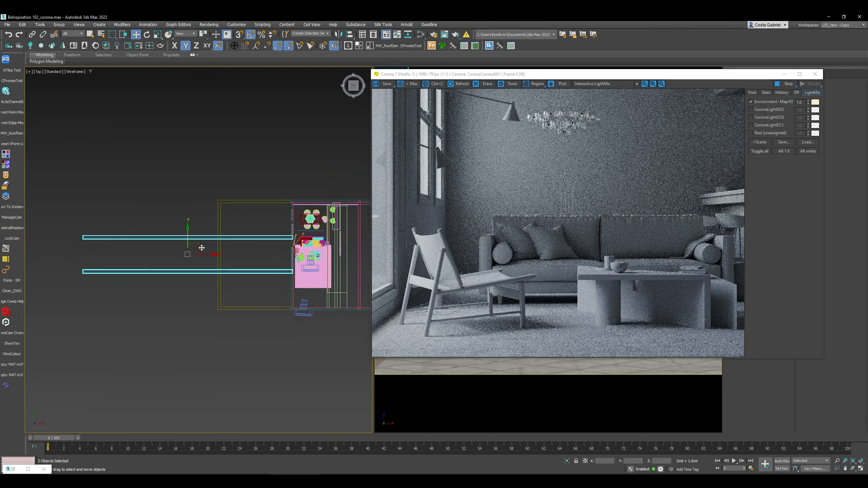
mouse_move(199, 246)
mouse_down()
mouse_move(204, 262)
mouse_move(194, 251)
mouse_up()
scroll(203, 263, up, 2)
key(e)
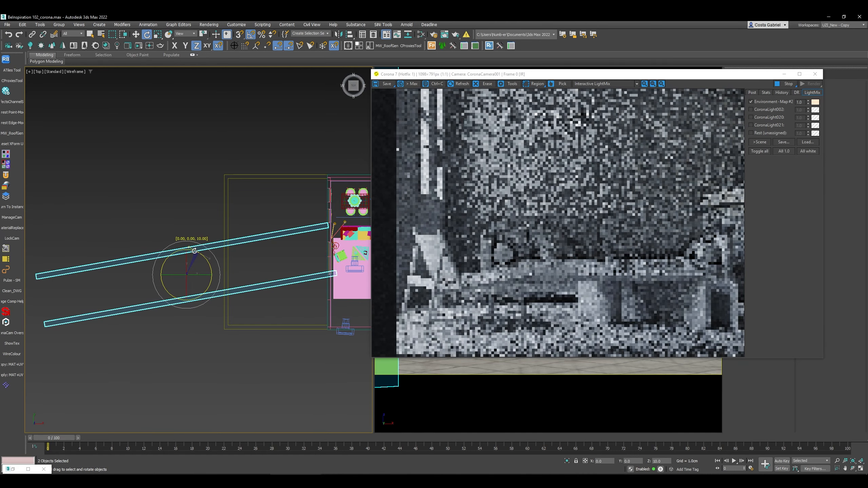
drag(194, 251, 190, 285)
Step: Move the upper box in the Top view until its end meets the room's window wall
key(w)
scroll(312, 287, up, 4)
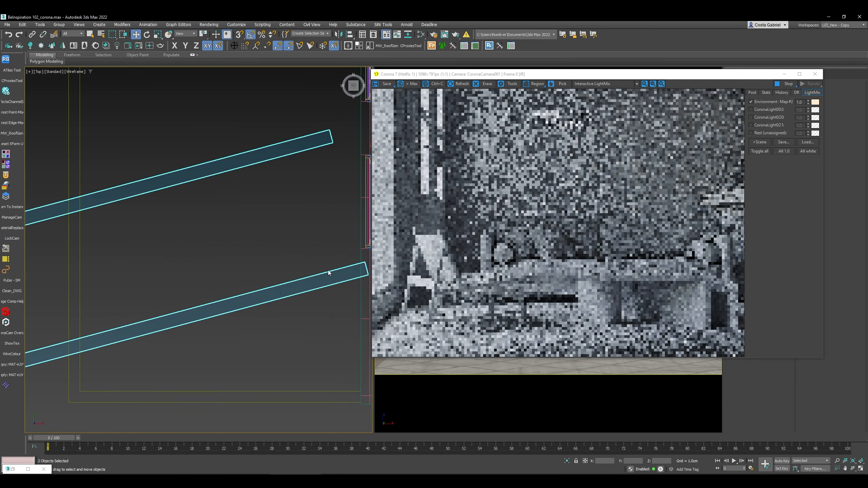
middle_drag(355, 274, 247, 307)
key(shift+z)
key(shift+z)
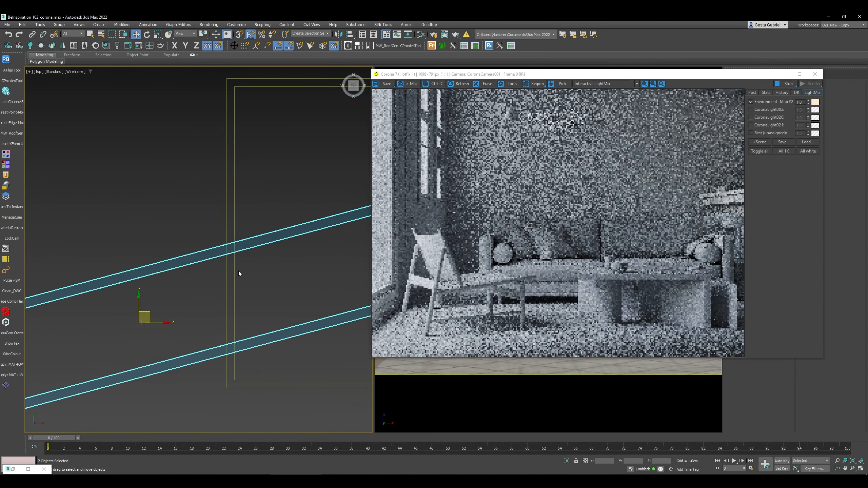
click(202, 292)
click(205, 258)
key(shift+z)
key(shift+z)
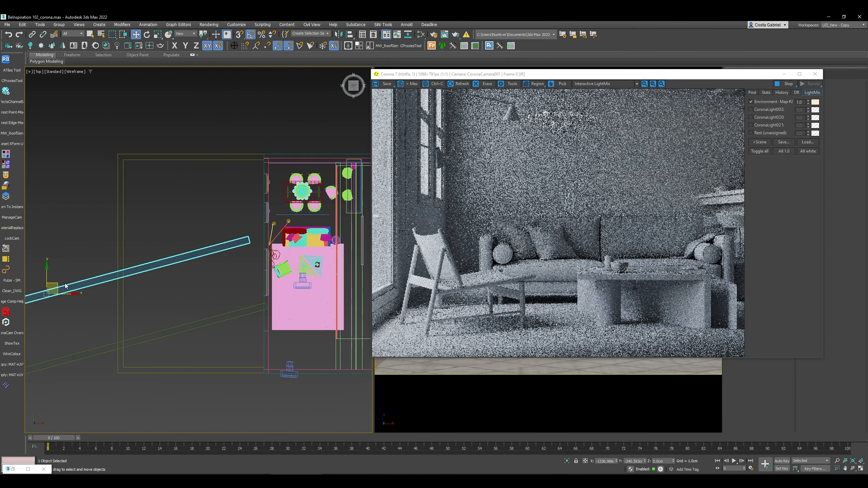
drag(59, 284, 76, 281)
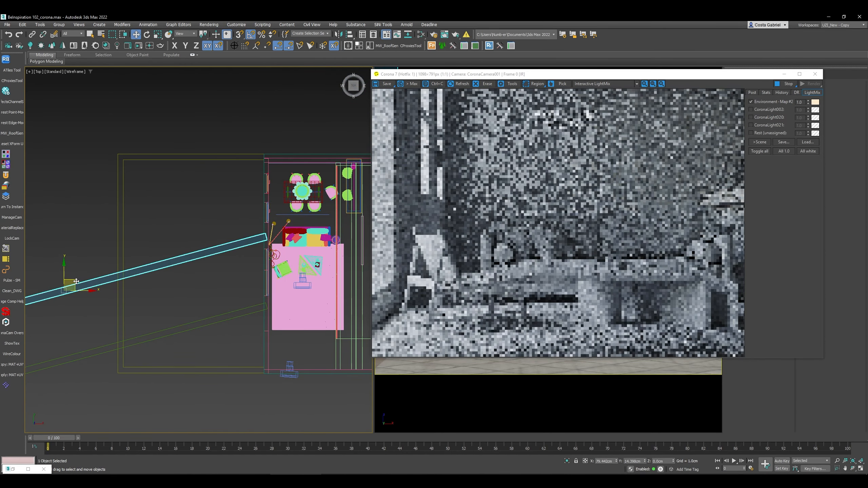
Step: Store the render made with the blocking boxes in the VFB history and hide both boxes
ctrl+click(226, 319)
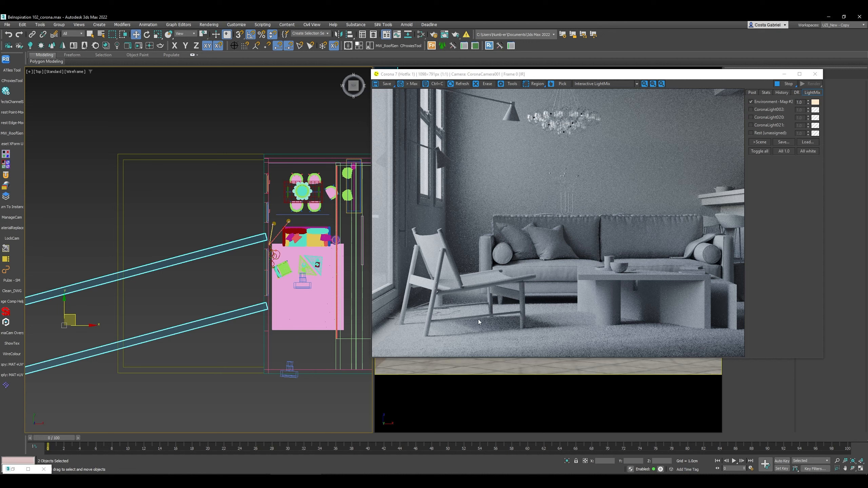
right_click(213, 305)
click(466, 259)
click(781, 92)
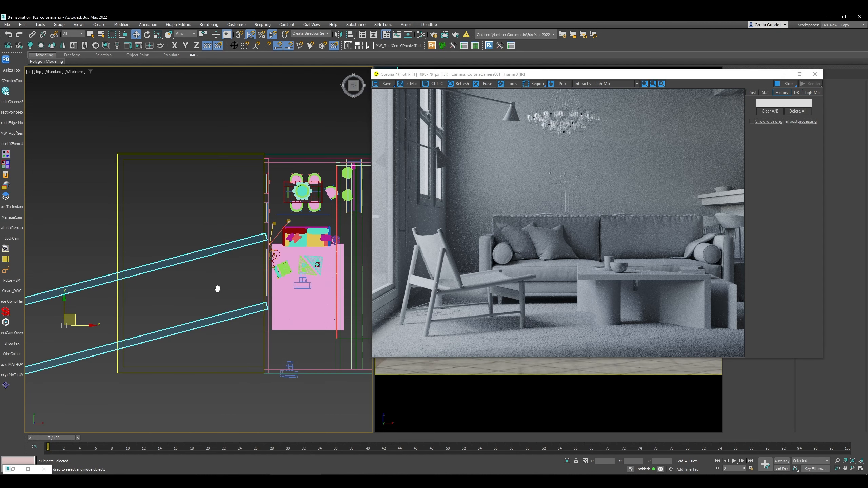
right_click(217, 288)
click(240, 264)
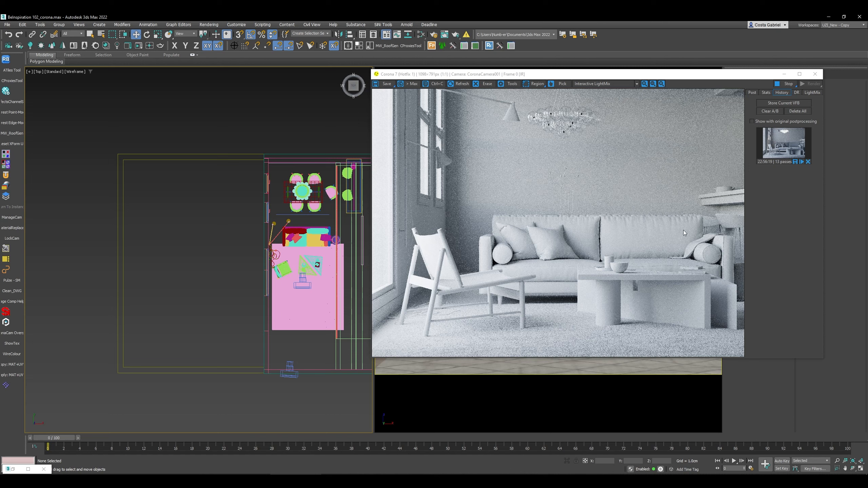
Step: Store the render without the boxes and compare both history snapshots by sweeping the A/B divider across the image
click(772, 104)
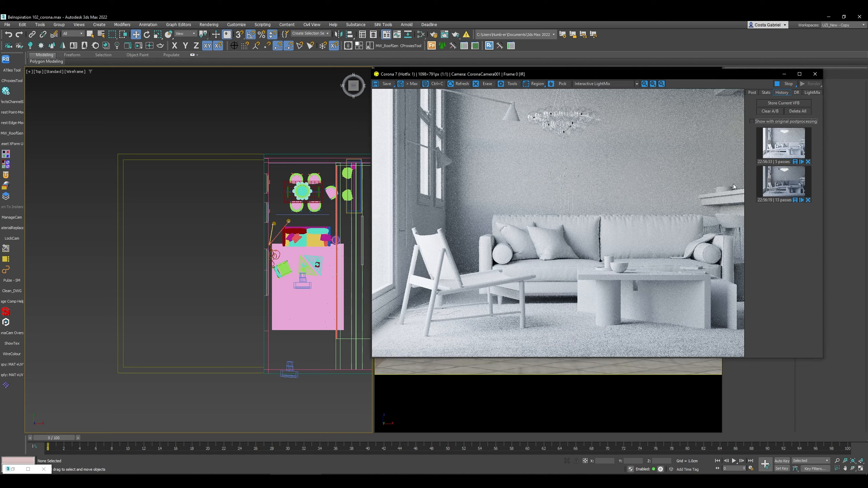
right_click(786, 153)
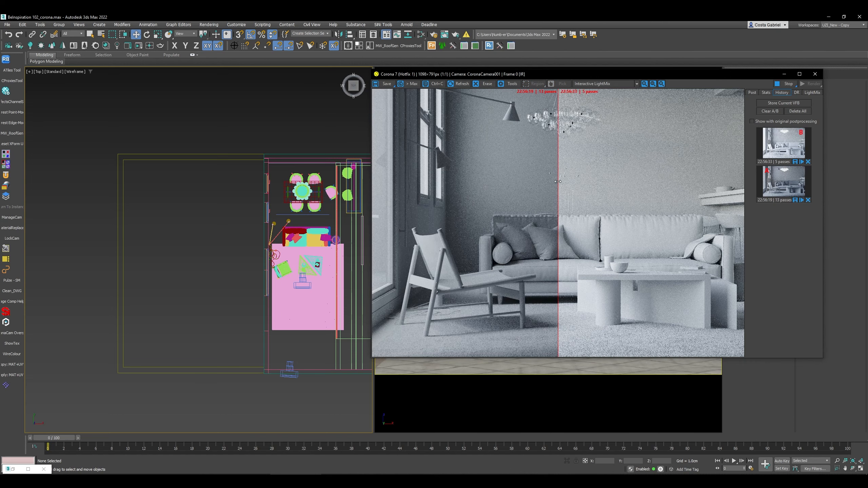
drag(560, 182, 565, 253)
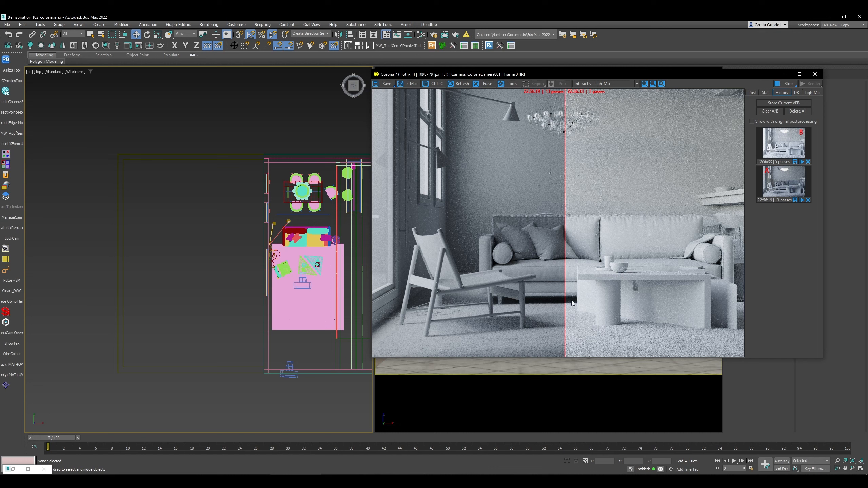
drag(564, 269, 418, 288)
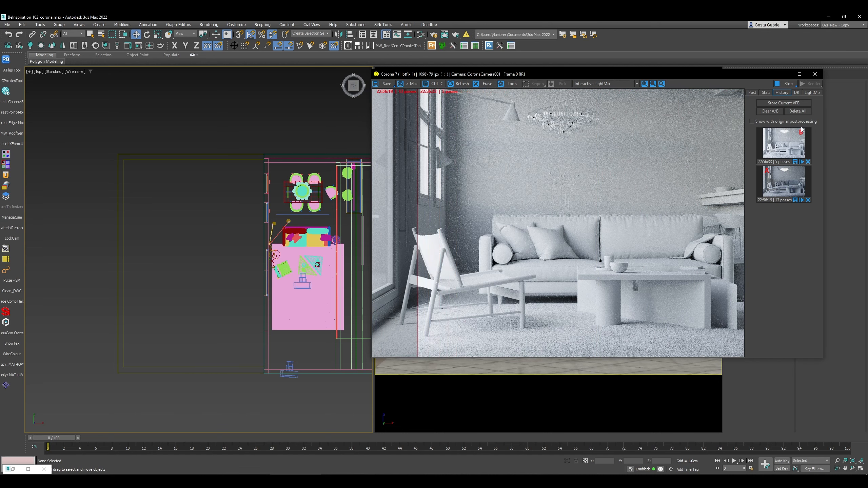
Step: Review the tone mapping and LightMix settings and compare the two history snapshots by sweeping the A/B divider across the image
click(752, 92)
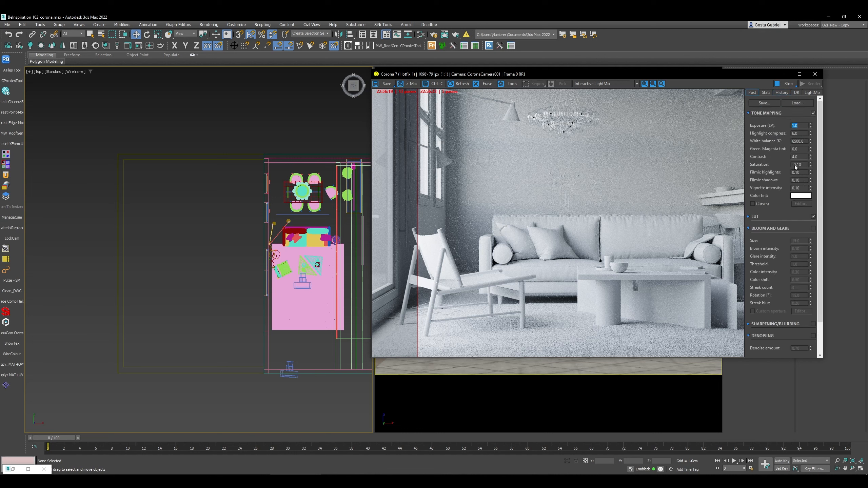
click(812, 92)
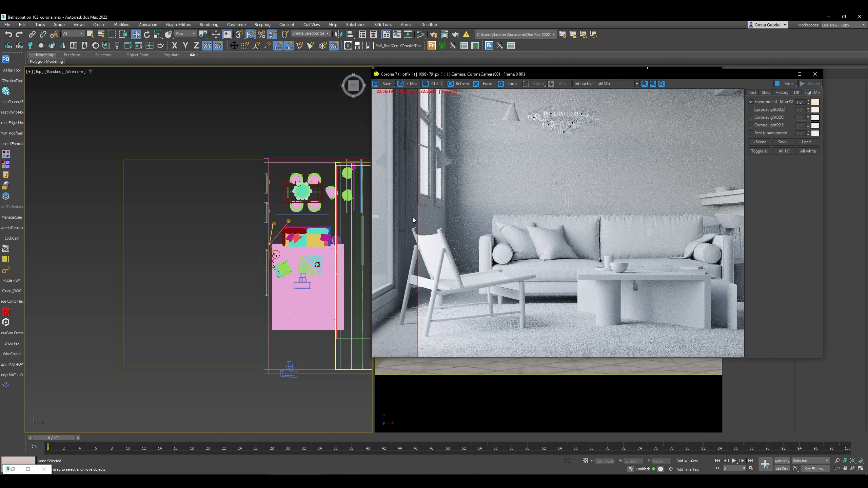
mouse_move(417, 217)
mouse_down()
mouse_move(393, 219)
mouse_move(597, 222)
mouse_move(424, 229)
mouse_up()
drag(501, 234, 533, 239)
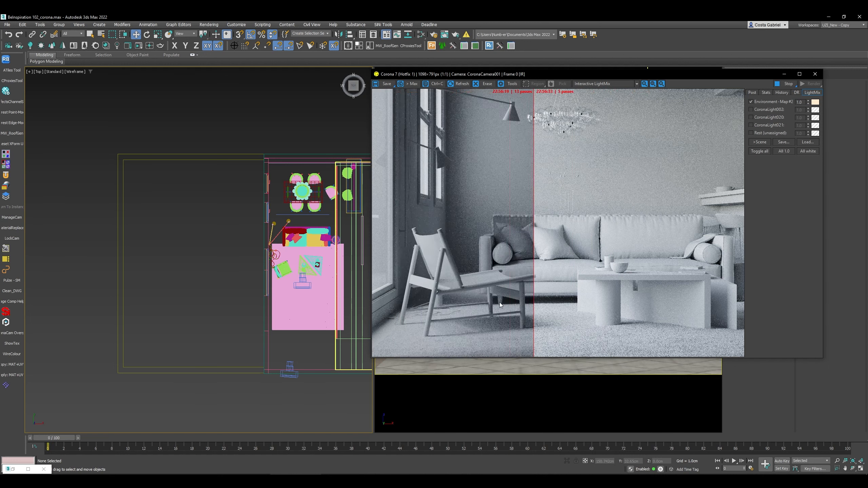
drag(533, 312, 692, 327)
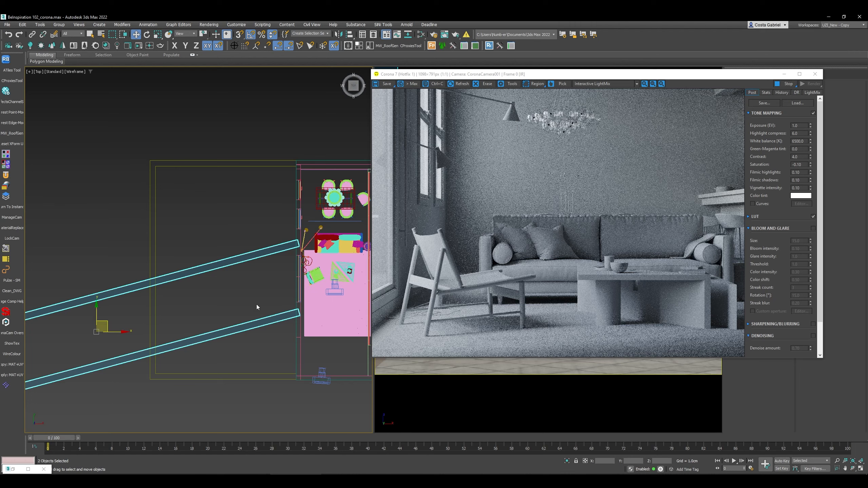
Step: Create a narrow box about 47 cm wide and 268 cm high outside the windows, running across both diagonal boxes
middle_drag(230, 315, 283, 296)
alt+middle_drag(227, 326, 287, 316)
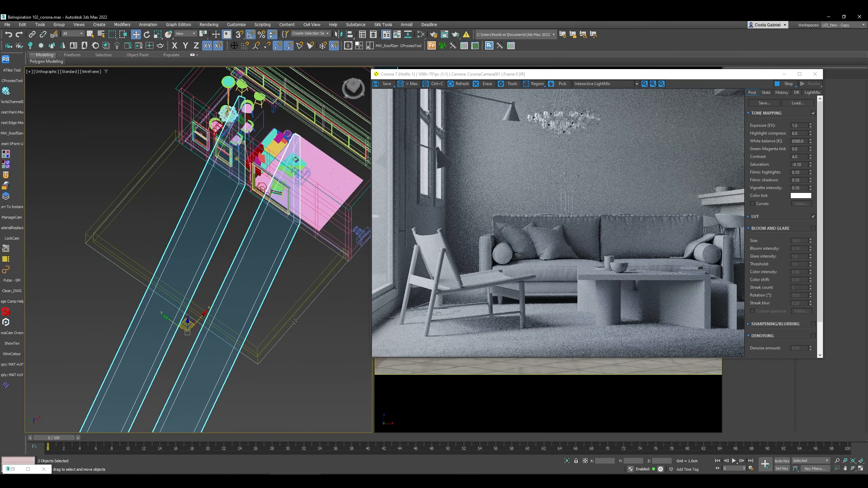
key(t)
right_click(287, 316)
click(292, 299)
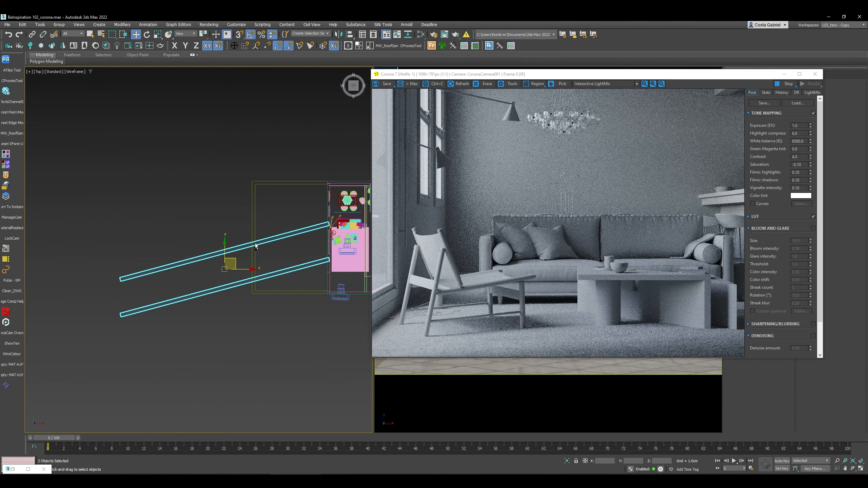
drag(245, 223, 254, 326)
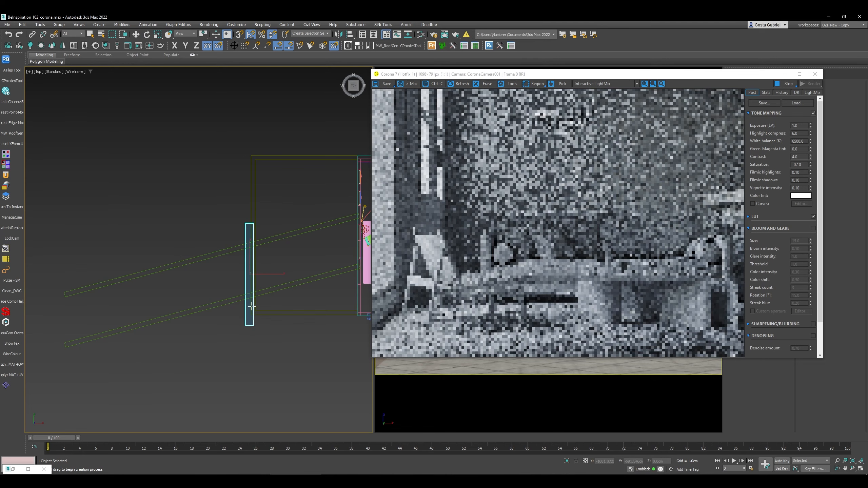
click(247, 286)
key(w)
mouse_move(266, 310)
alt+middle_down()
mouse_move(252, 304)
mouse_move(265, 275)
mouse_move(279, 306)
mouse_move(274, 320)
alt+middle_up()
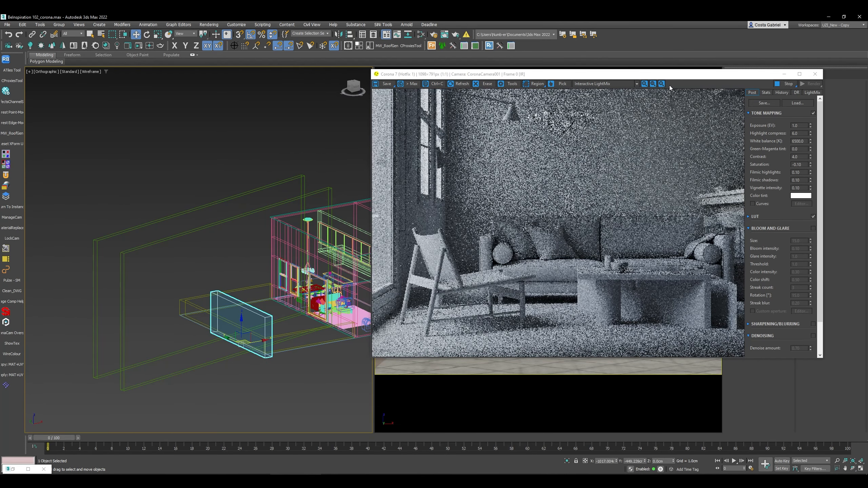
Step: Increase the new box's height to about 394 cm
drag(666, 75, 574, 75)
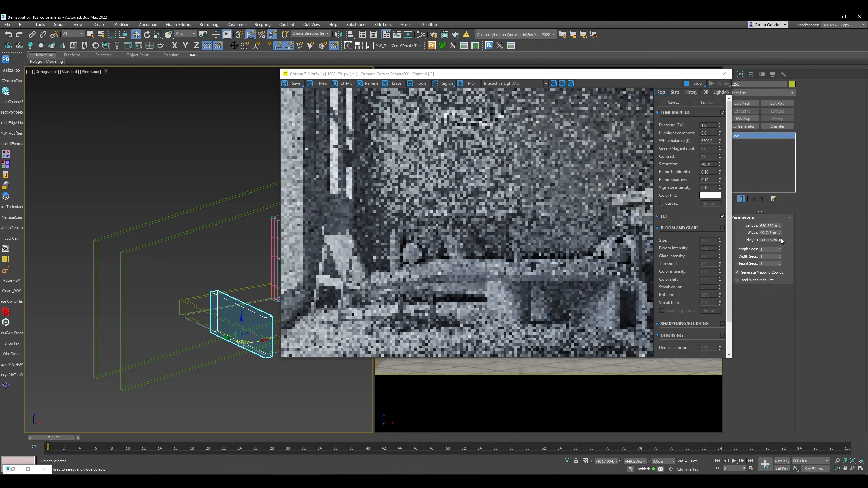
drag(779, 240, 781, 228)
scroll(418, 212, up, 3)
scroll(418, 212, down, 4)
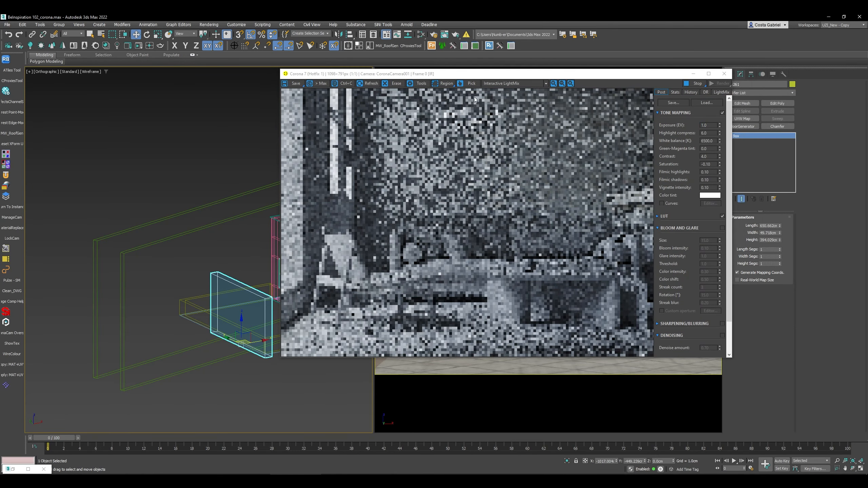
drag(444, 73, 501, 74)
middle_drag(228, 309, 198, 344)
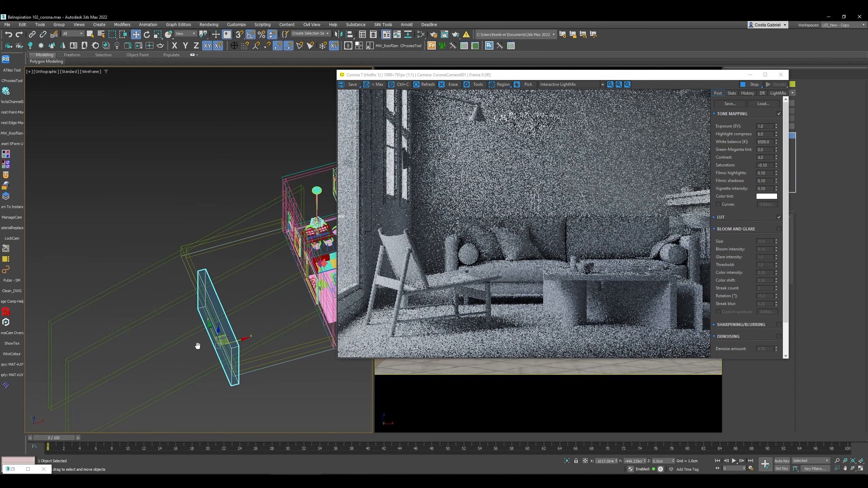
Step: Move the narrow box closer to the room's window wall in the Top view and display the scene shaded
key(t)
scroll(247, 334, down, 5)
middle_drag(248, 333, 150, 357)
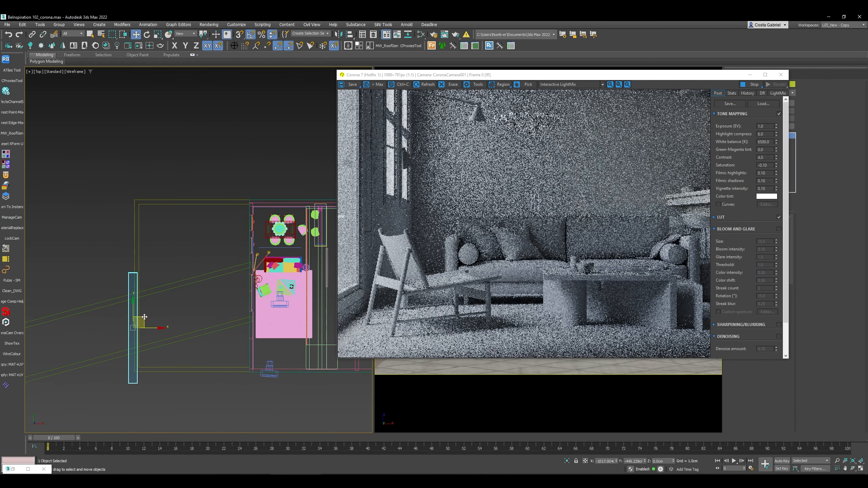
drag(145, 317, 217, 307)
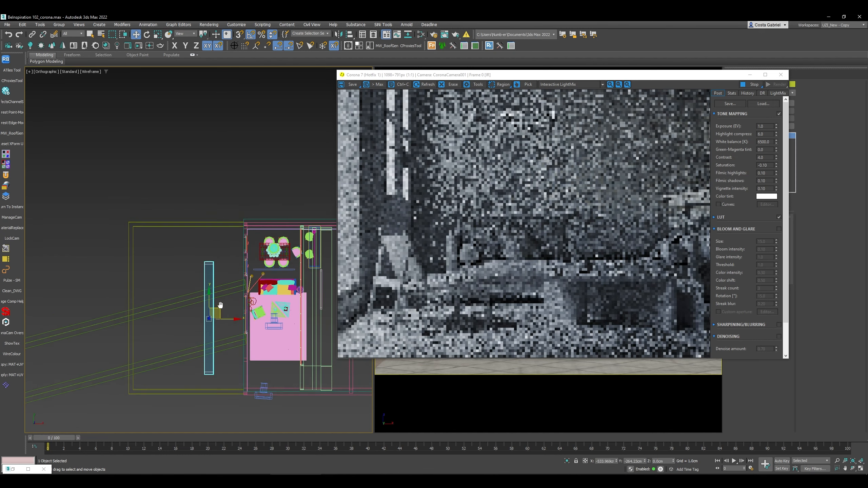
mouse_move(217, 307)
alt+middle_down()
mouse_move(227, 285)
mouse_move(221, 310)
alt+middle_up()
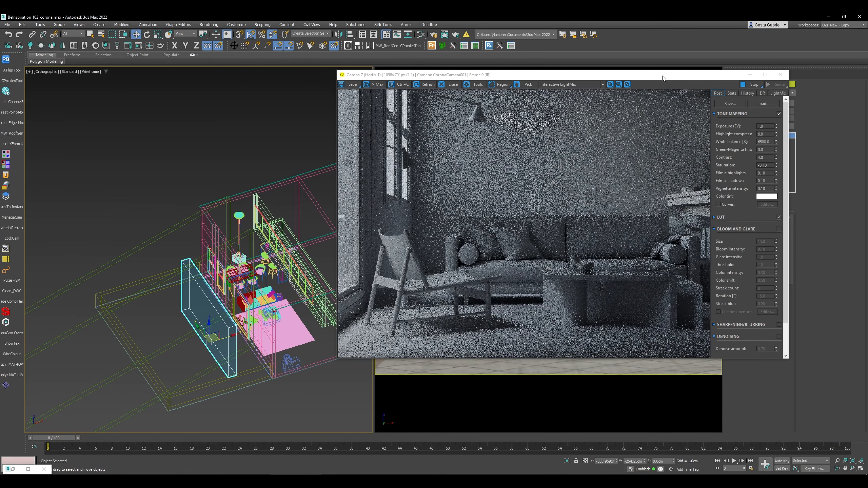
drag(665, 81, 598, 85)
mouse_move(185, 295)
alt+middle_down()
mouse_move(196, 323)
mouse_move(190, 262)
mouse_move(183, 278)
alt+middle_up()
key(F3)
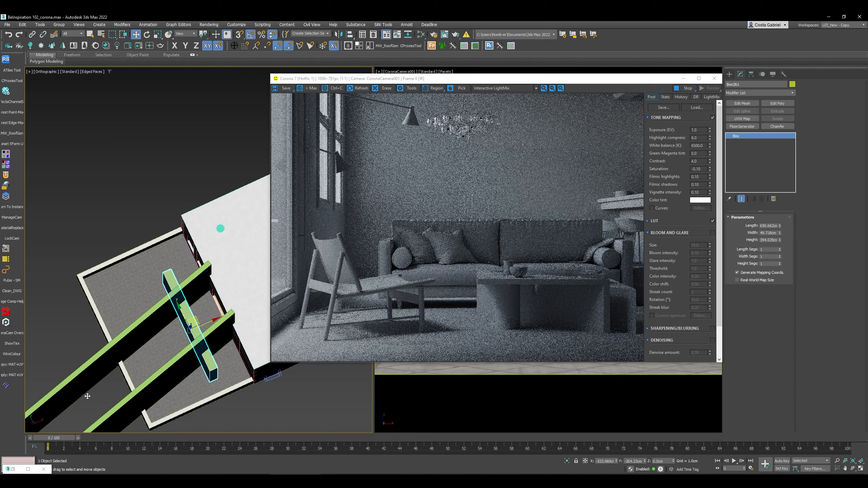
middle_drag(207, 313, 198, 338)
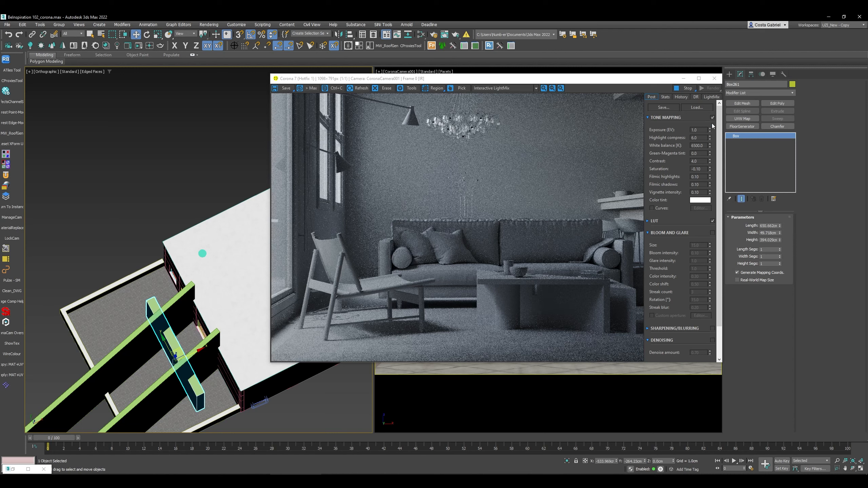
Step: Set the Environment layer's LightMix intensity to 2, then lower it to 1.5
click(707, 98)
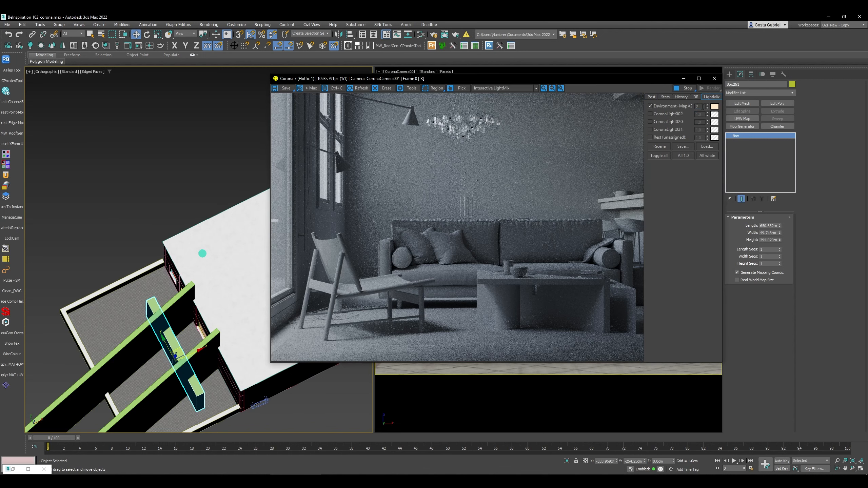
key(Return)
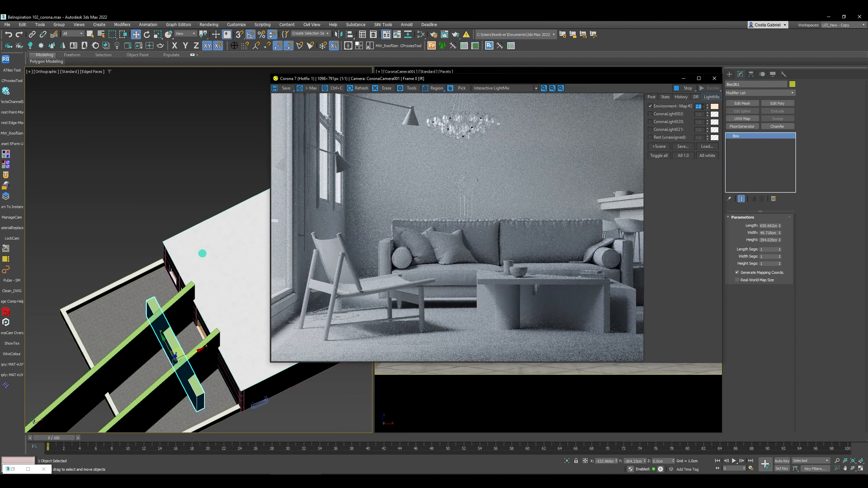
text(1.5)
key(Return)
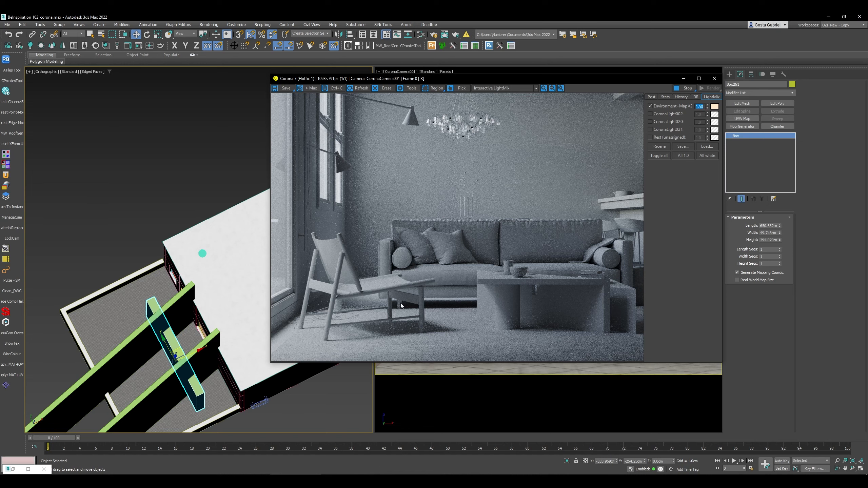
Step: Inspect the three blocking boxes in the shaded view and stop the interactive rendering
middle_drag(217, 307, 226, 299)
middle_drag(198, 378, 197, 348)
key(q)
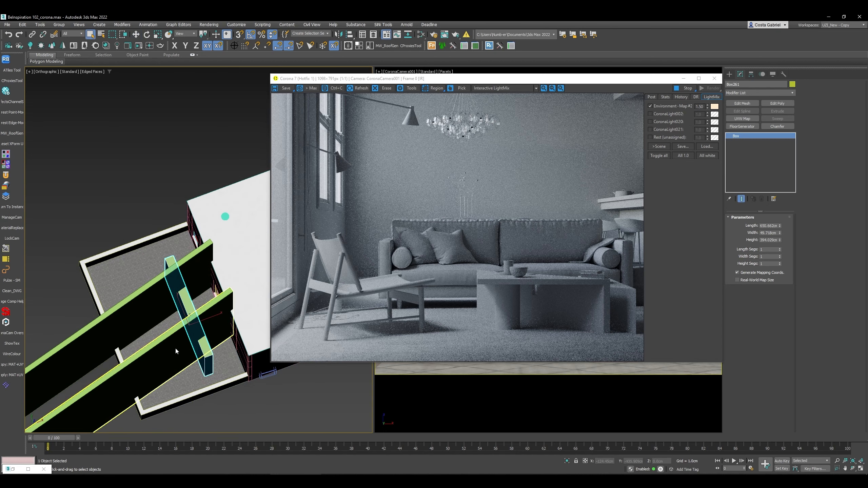
click(689, 90)
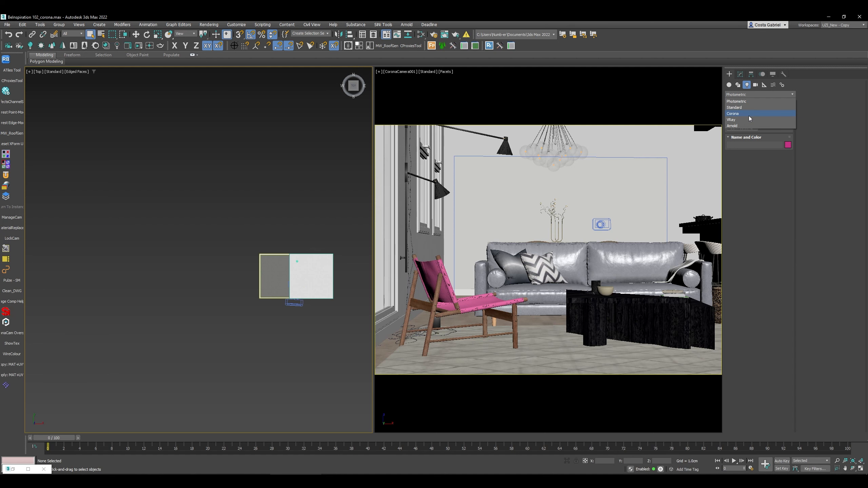
Step: Create a targeted CoronaSun in the Top view, placed far outside the windows and aimed diagonally into the room
click(771, 120)
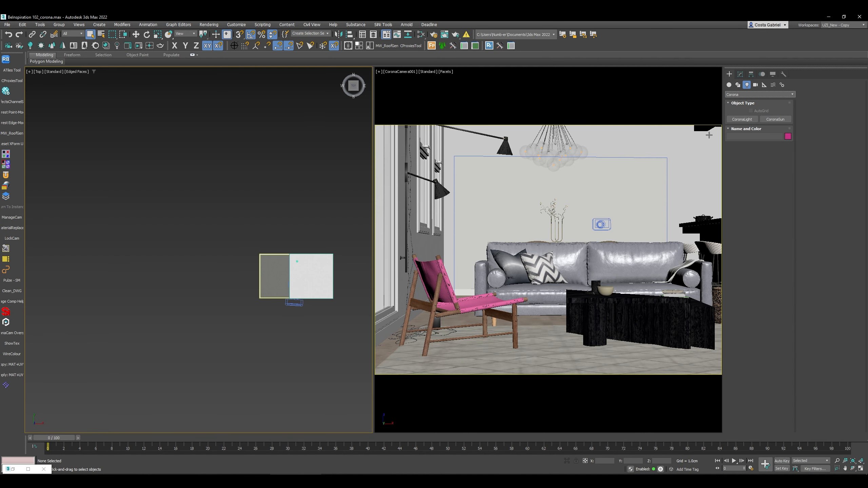
click(771, 120)
scroll(219, 285, down, 4)
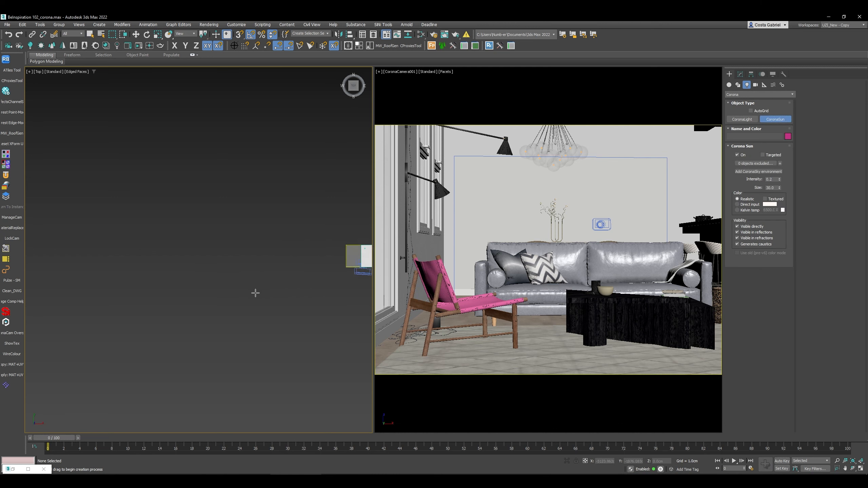
drag(36, 326, 249, 280)
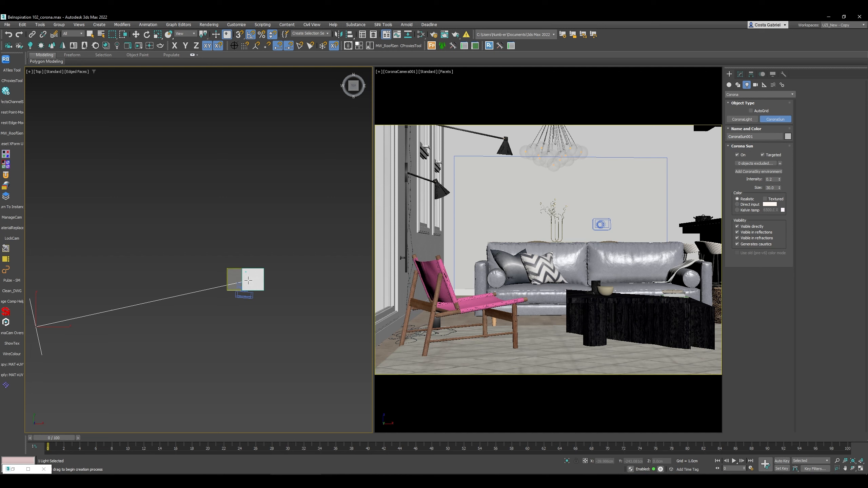
right_click(229, 302)
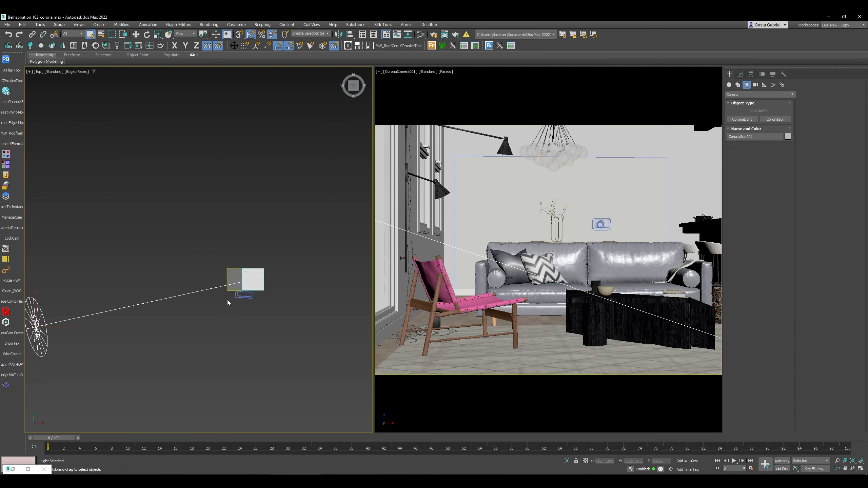
Step: Check the sun's height and angle relative to the room in the Front view, using wireframe display
scroll(232, 304, down, 2)
middle_drag(232, 303, 238, 325)
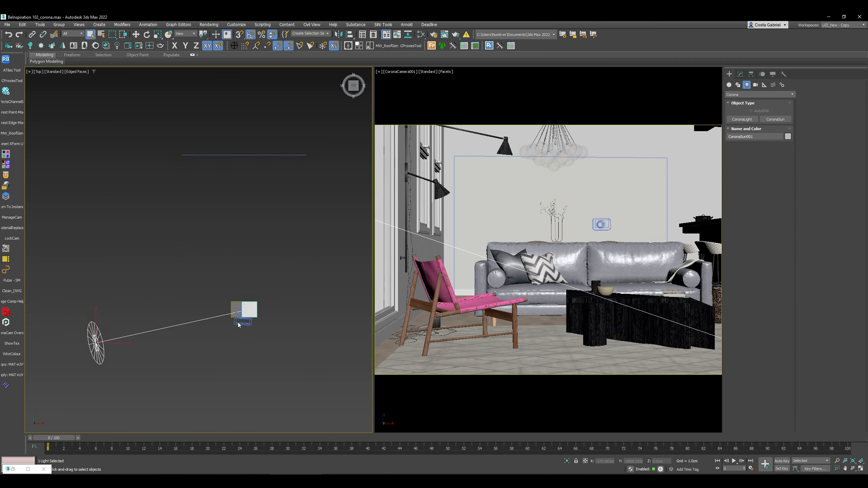
key(f)
scroll(271, 322, down, 2)
scroll(284, 323, up, 2)
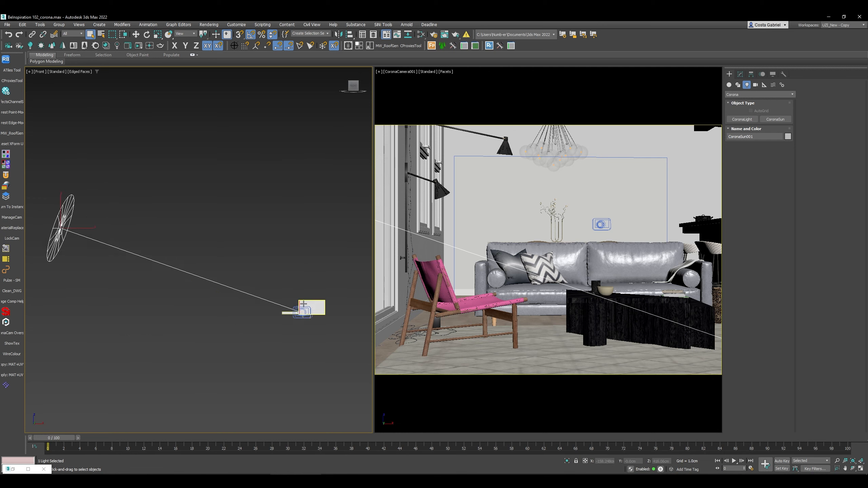
scroll(219, 304, up, 2)
scroll(187, 297, down, 2)
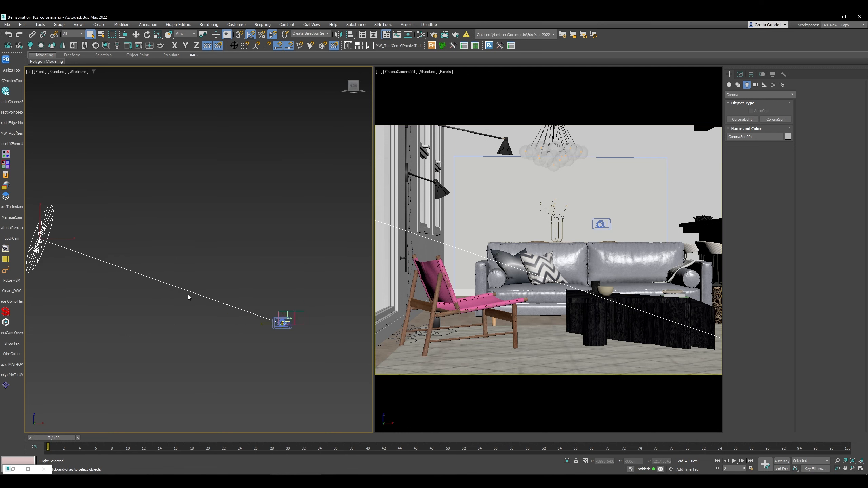
scroll(234, 287, up, 2)
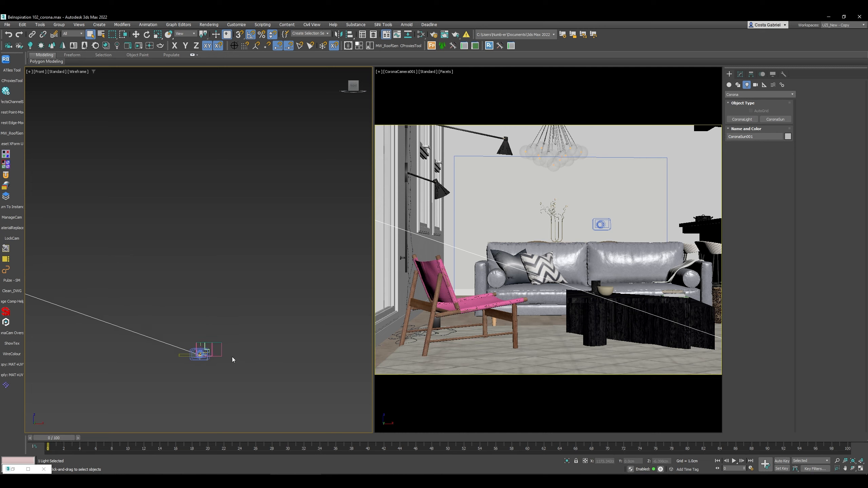
Step: Select the CoronaSun's target and move it in the Top view toward the dining end of the room
key(t)
scroll(261, 344, up, 2)
scroll(273, 281, up, 4)
right_click(289, 299)
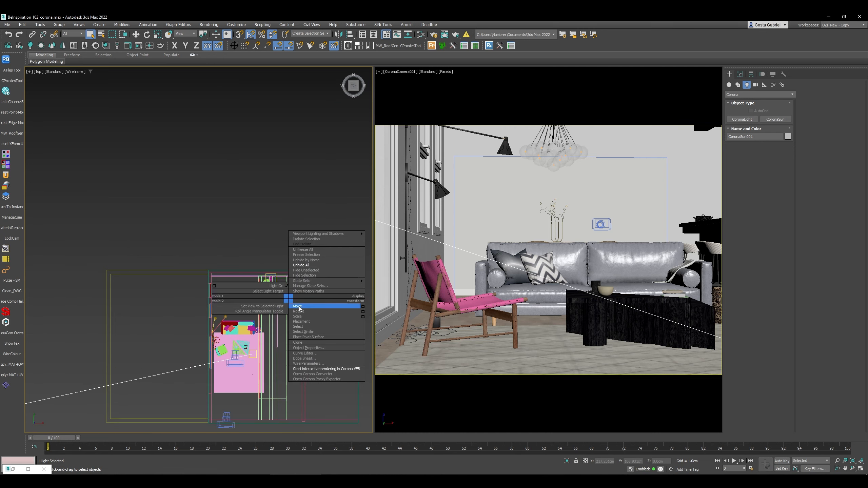
click(280, 291)
key(w)
scroll(253, 353, up, 8)
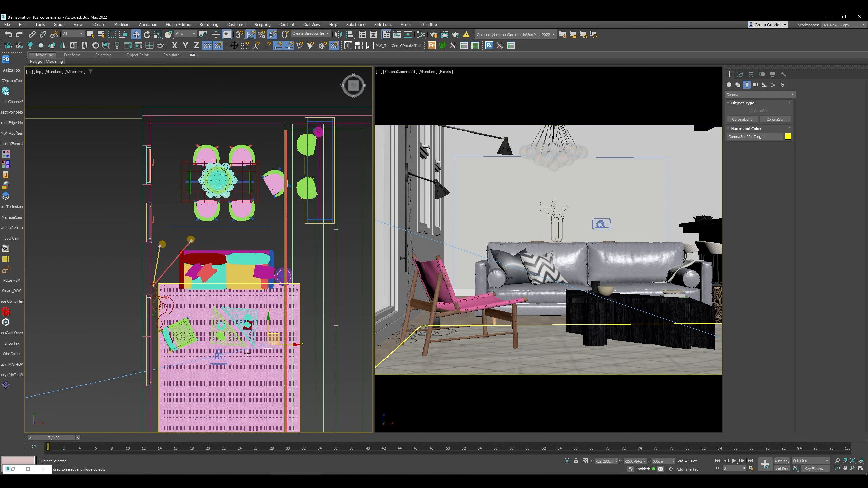
drag(311, 321, 265, 224)
Step: Select the CoronaSun itself and move it along Y in the Top view for a more diagonal light direction
scroll(245, 248, down, 3)
right_click(243, 240)
right_click(242, 240)
click(231, 238)
key(alt+q)
scroll(232, 251, down, 3)
key(F6)
scroll(275, 251, up, 3)
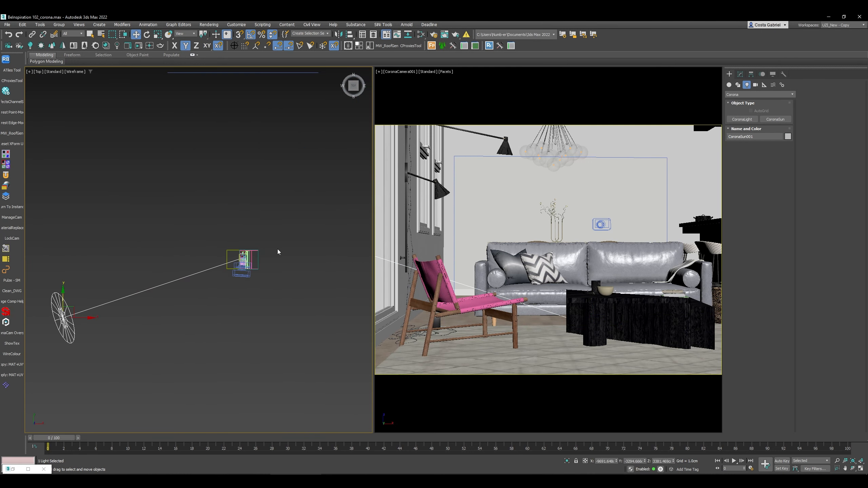
Step: Generate a Corona Interactive LightMix setup separated by instanced lights and start interactive rendering of the camera view
middle_drag(277, 249, 297, 277)
click(117, 47)
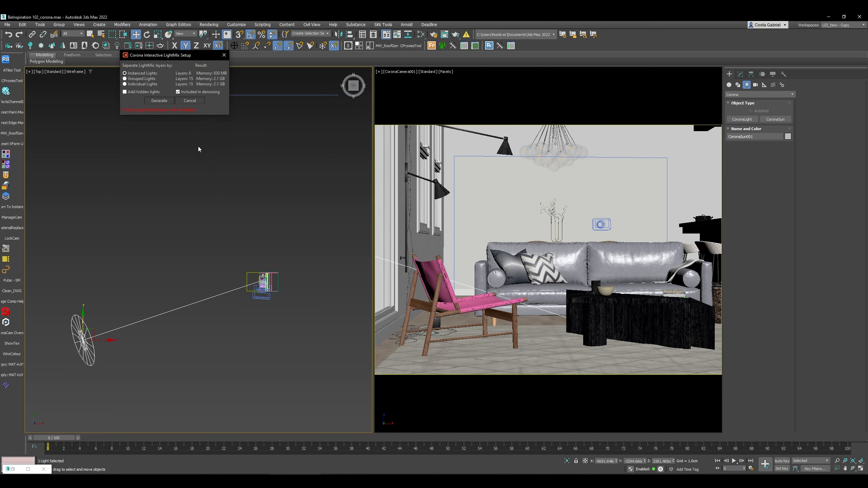
click(156, 99)
middle_drag(266, 195, 263, 192)
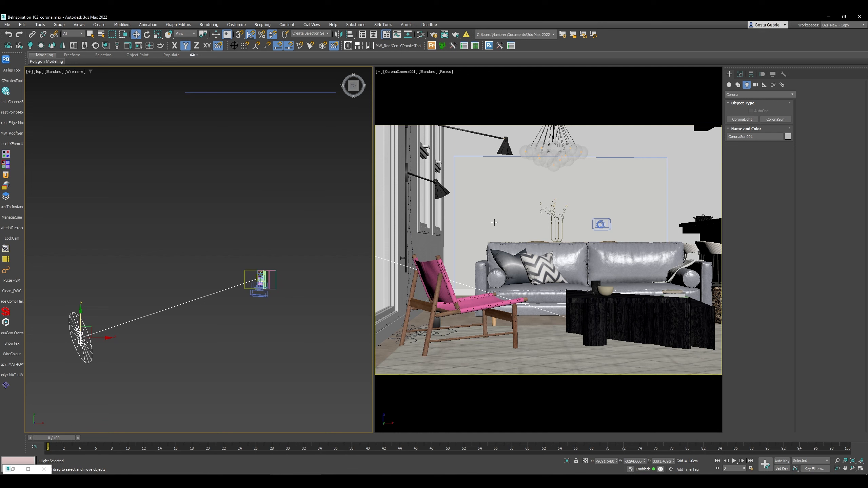
right_click(506, 247)
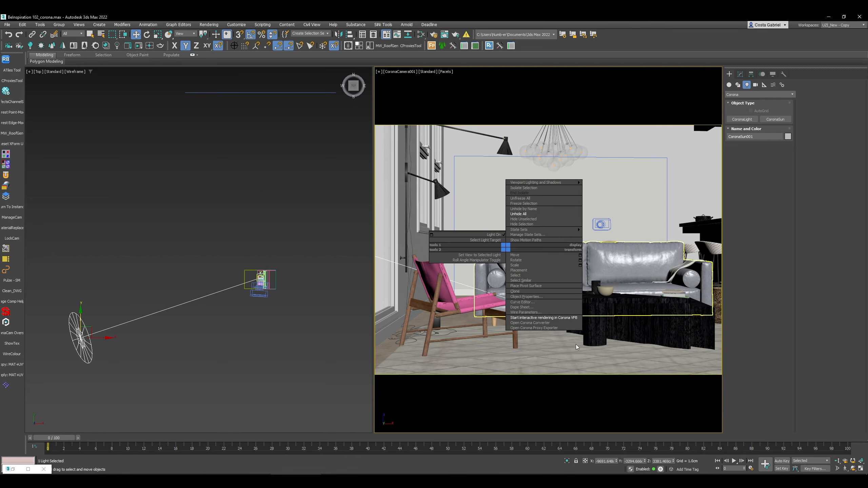
click(538, 318)
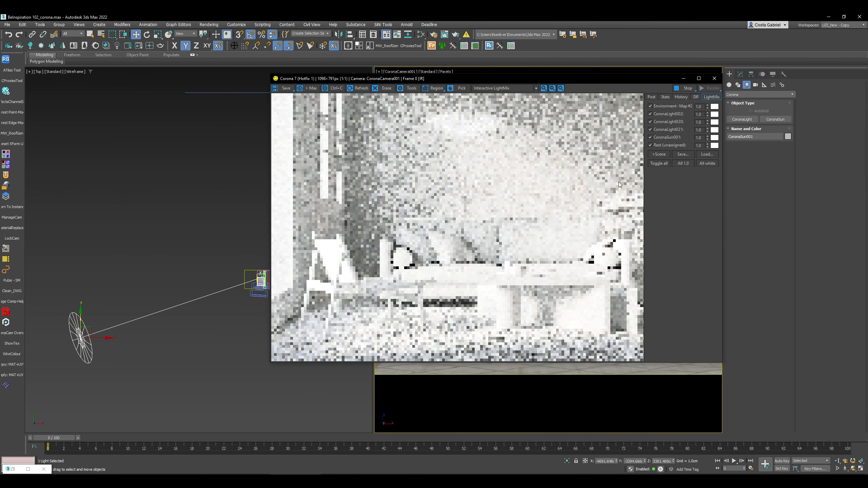
Step: Disable the unassigned rest, the CoronaSun and all three CoronaLight layers in LightMix, leaving only the environment layer on
click(651, 146)
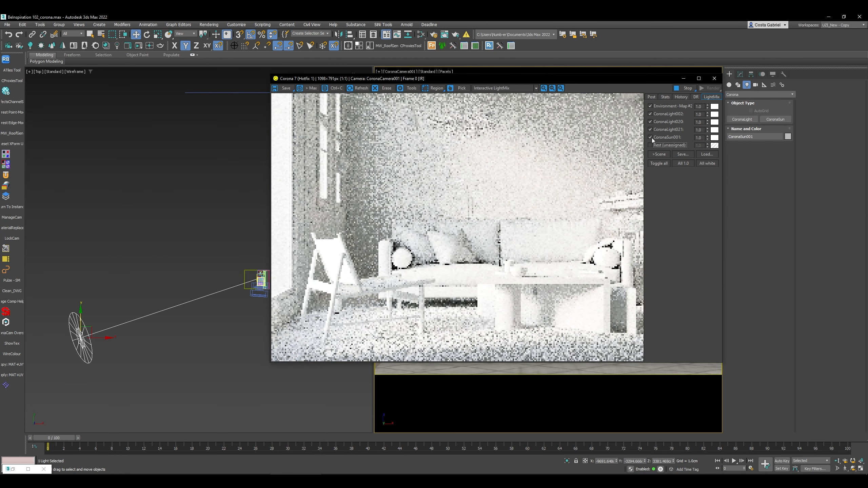
click(651, 137)
click(650, 129)
click(650, 122)
click(650, 114)
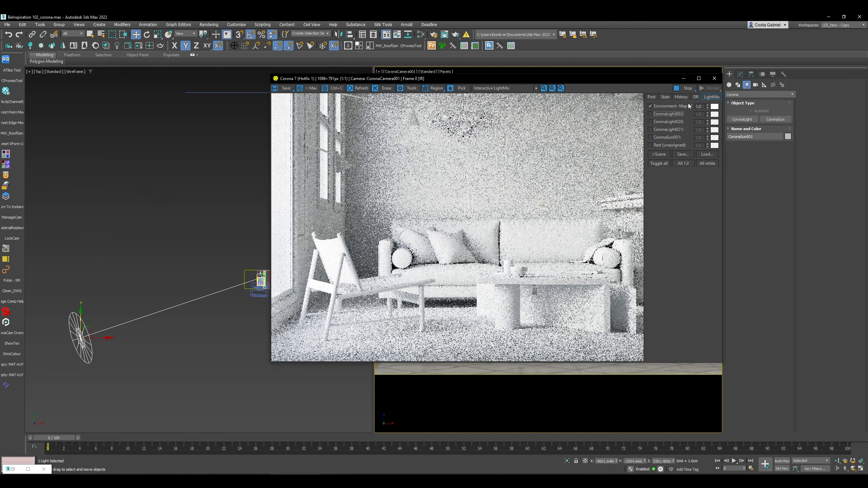
Step: Set the exposure (EV) in the frame buffer's tone mapping to 0
click(649, 97)
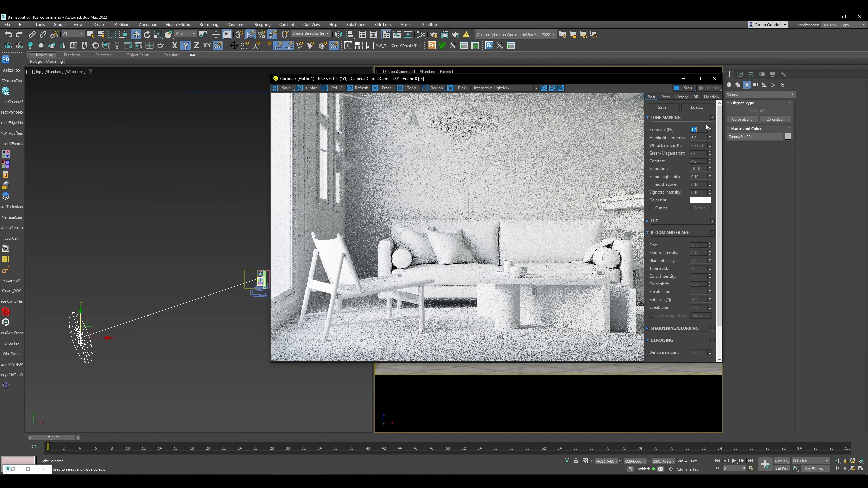
double_click(700, 129)
text(0)
key(Return)
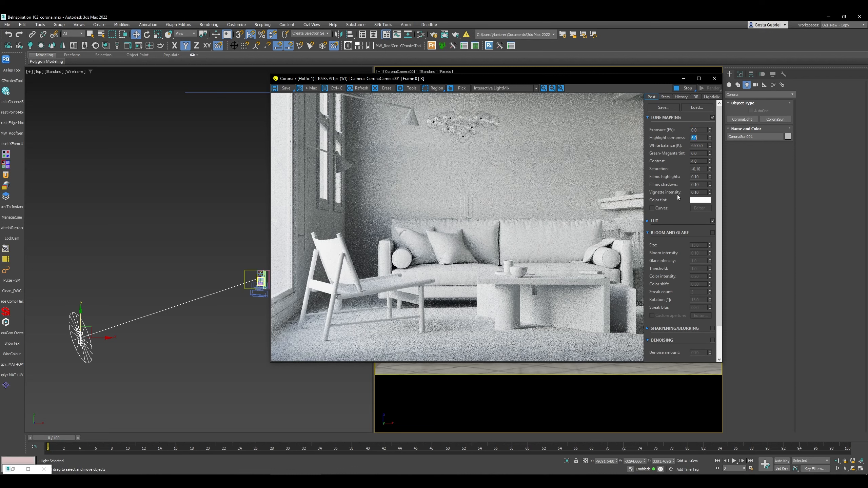
Step: Try low highlight compression values of 0.01 and 1 in the tone mapping settings
text(0.01)
key(Return)
text(1)
key(Return)
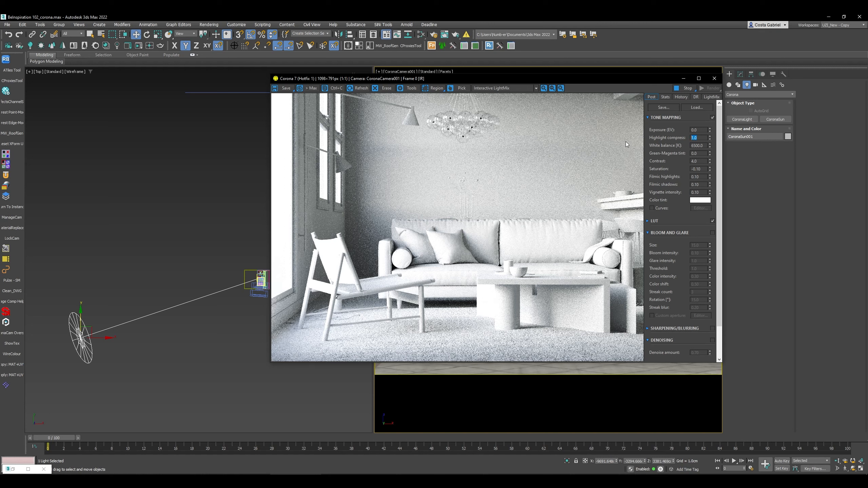
Step: Raise the highlight compression, trying 4 and 6 before setting it to 10
text(4)
key(Return)
key(BackSpace)
key(BackSpace)
text(6)
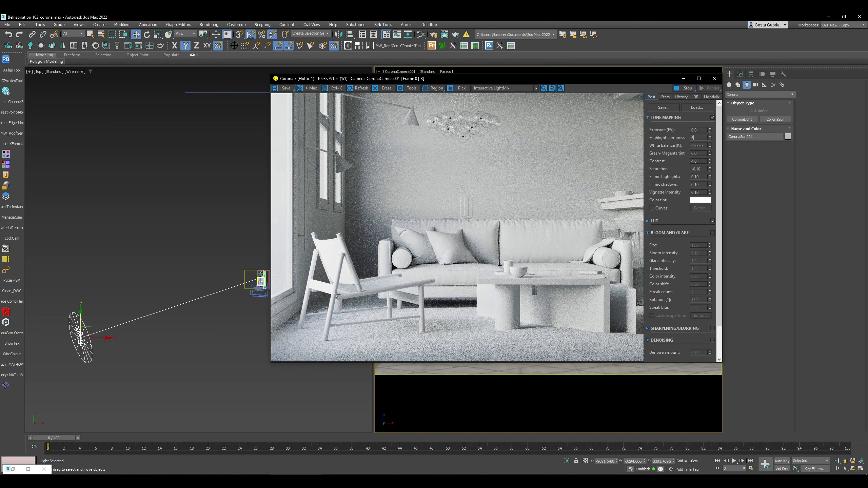
text(10)
key(Return)
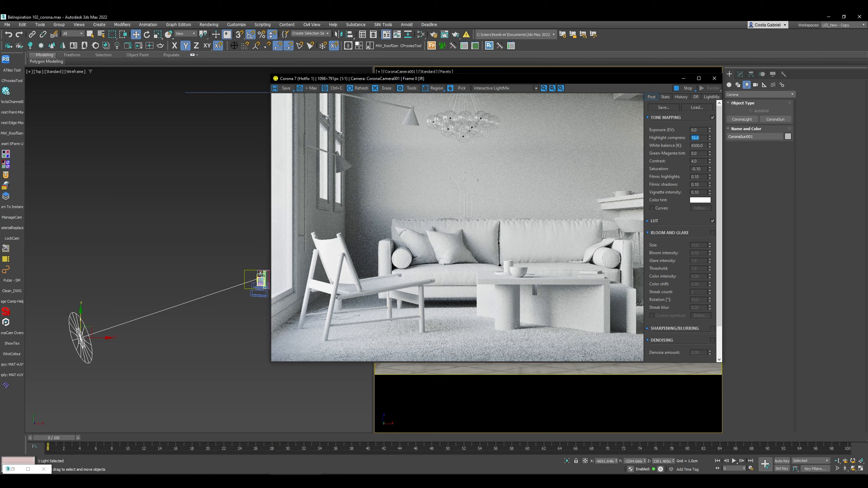